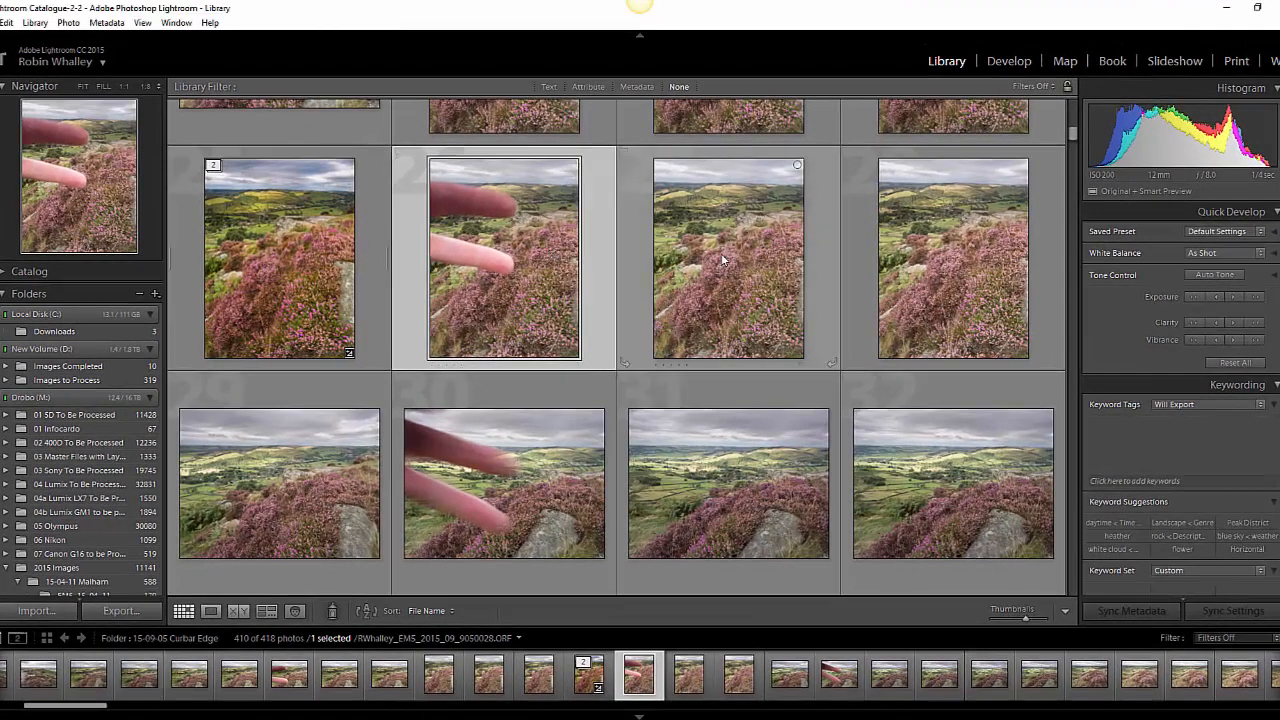
- Compare the portrait heather frames in the grid: the finger-marker shot and the two exposures that follow it
click(721, 253)
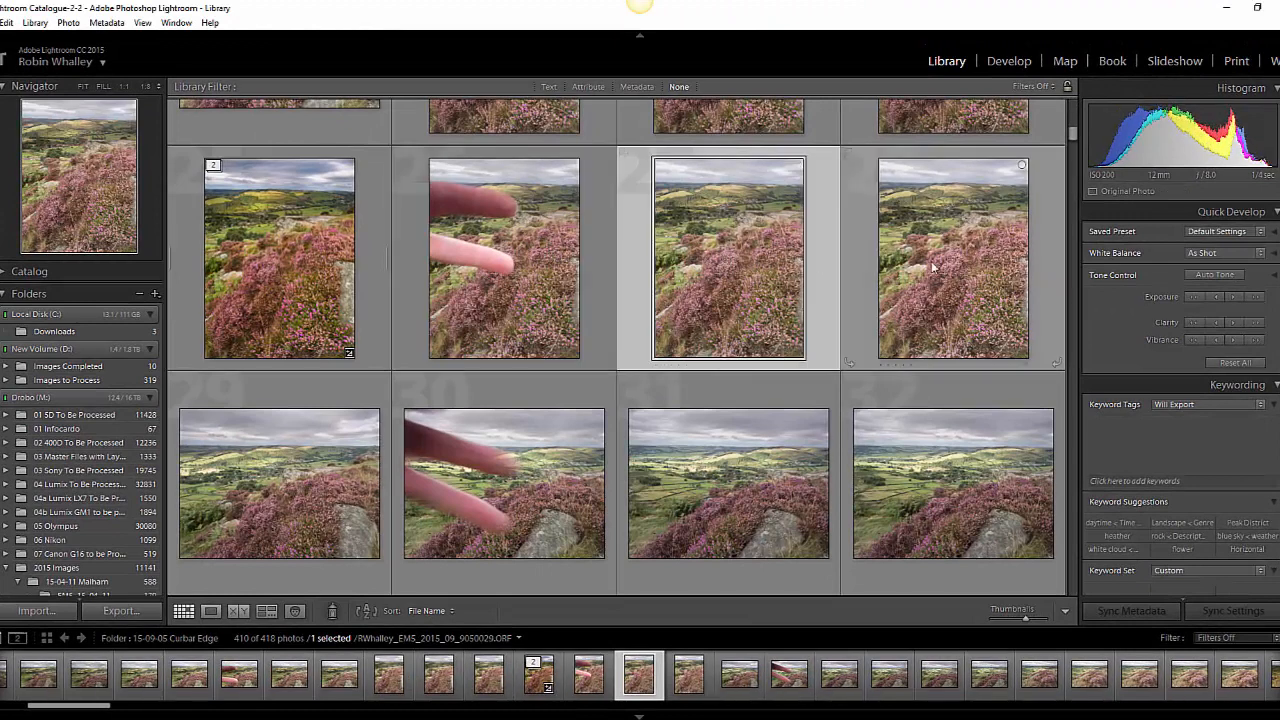
click(932, 265)
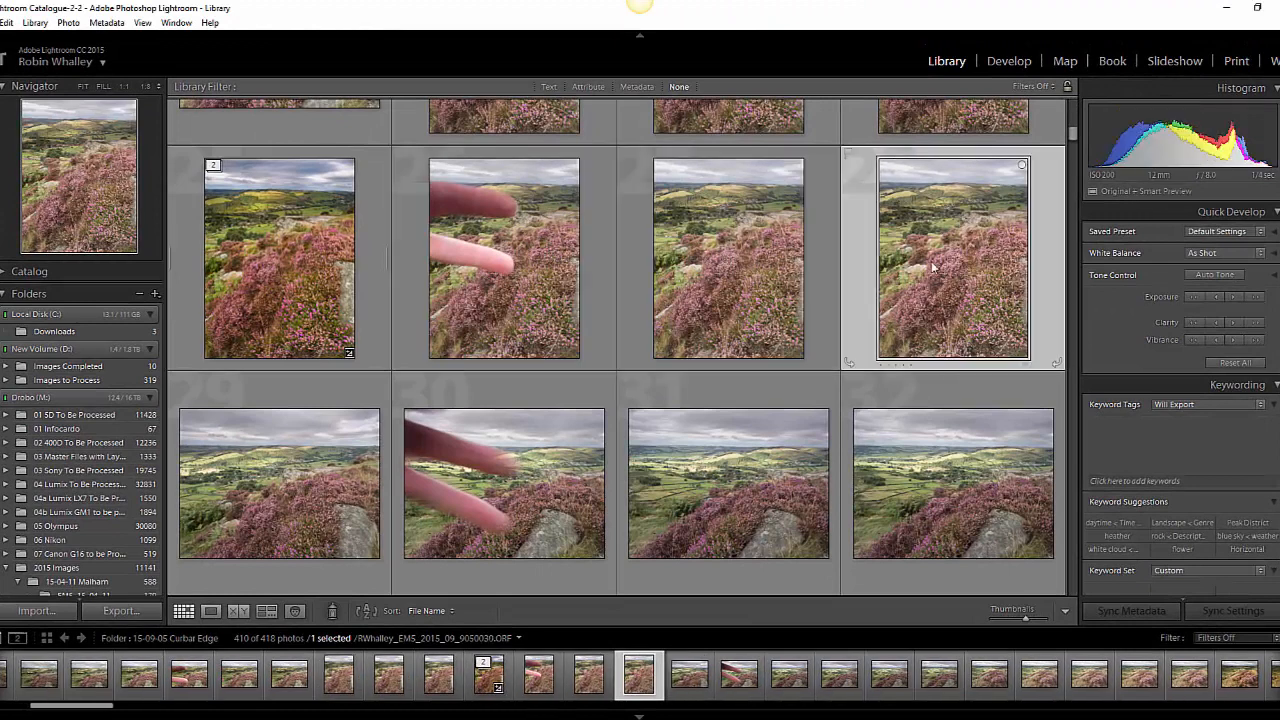
click(567, 262)
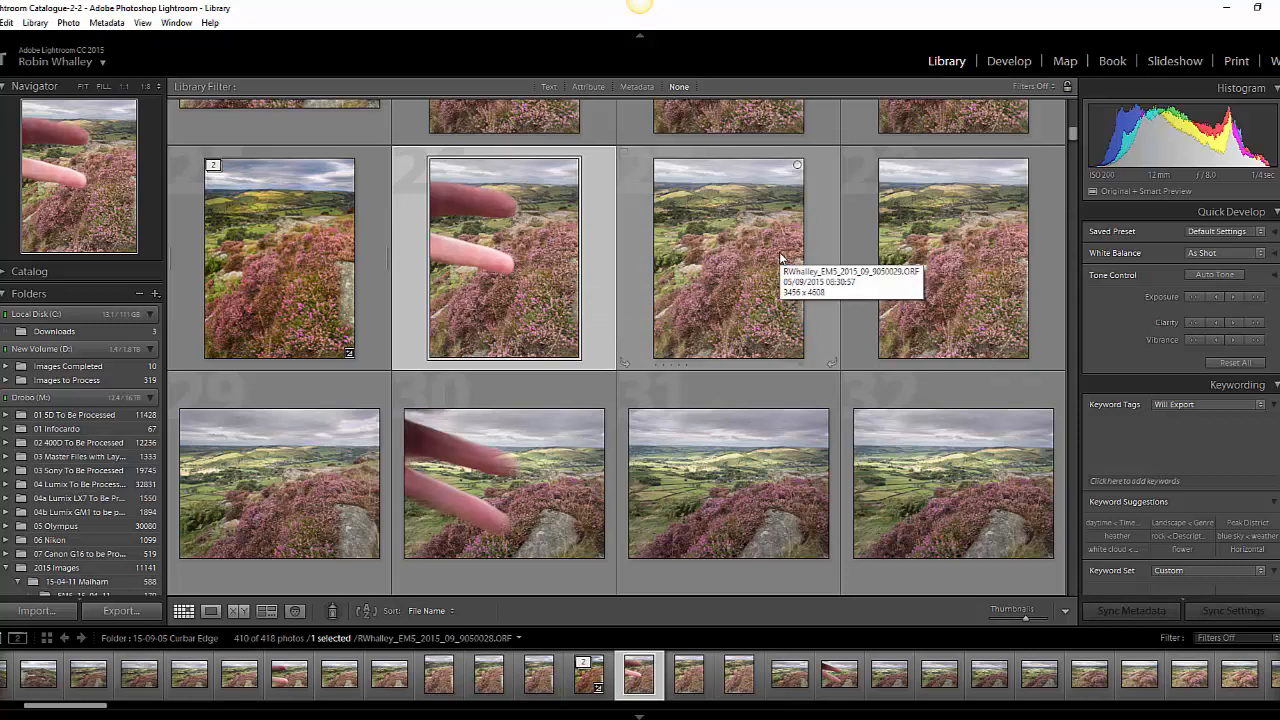
click(724, 318)
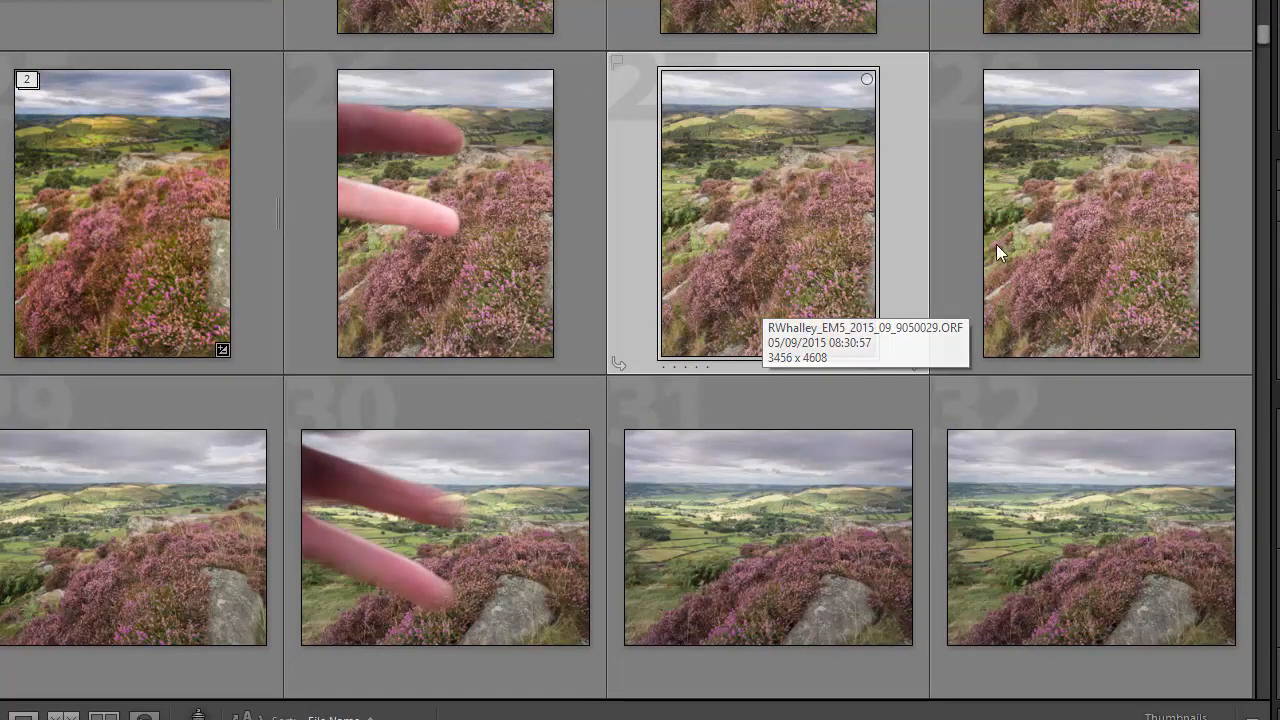
click(1046, 252)
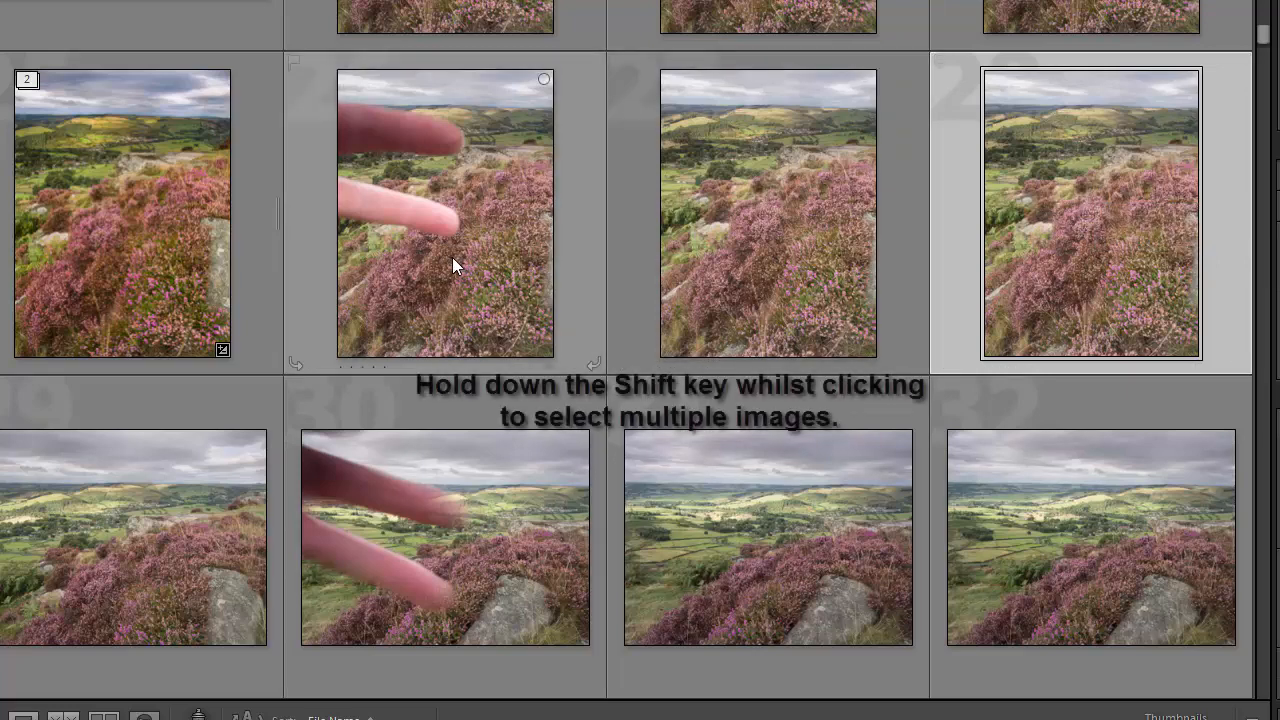
- Group the portrait finger-marker shot and the two portrait heather frames after it into one stack
click(453, 259)
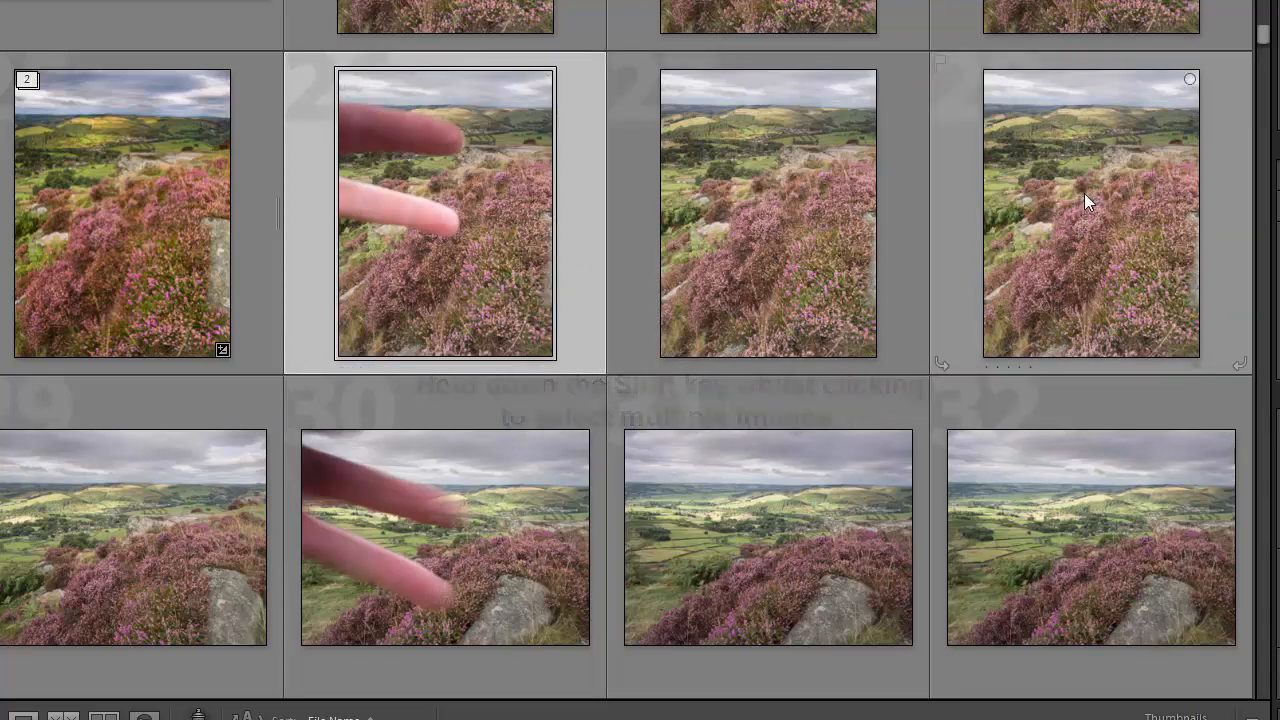
shift+click(1084, 193)
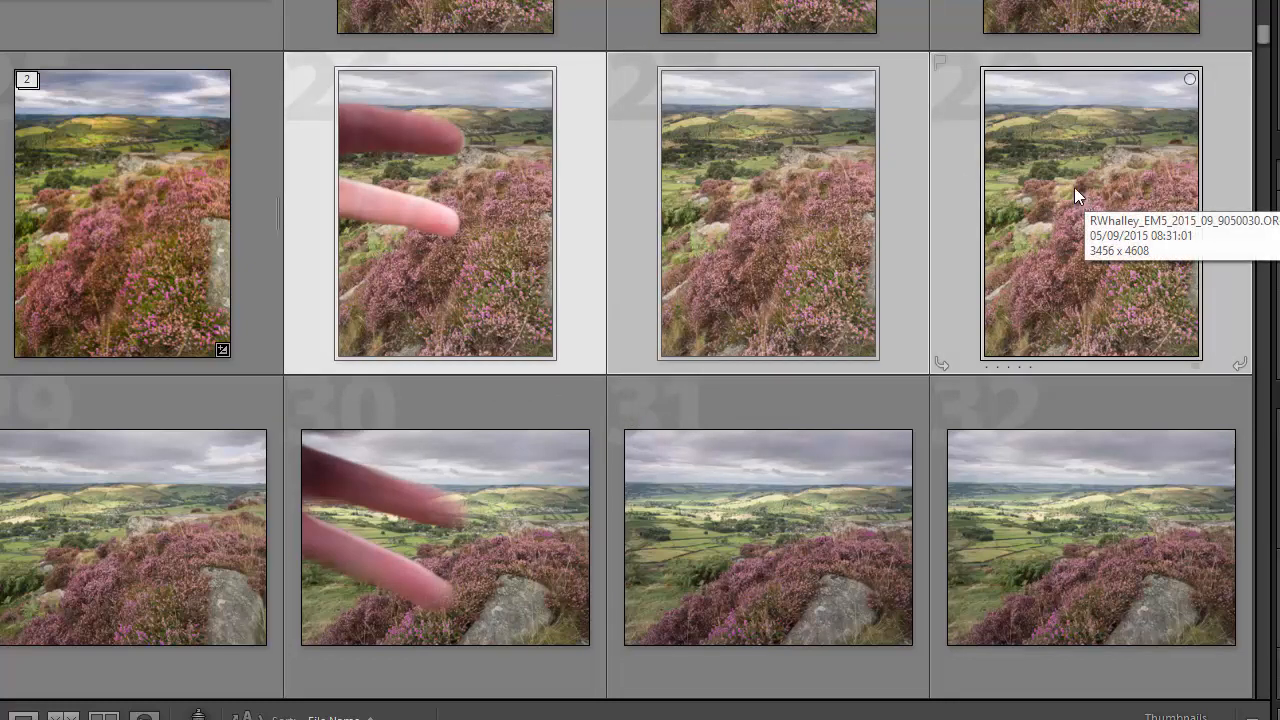
right_click(746, 206)
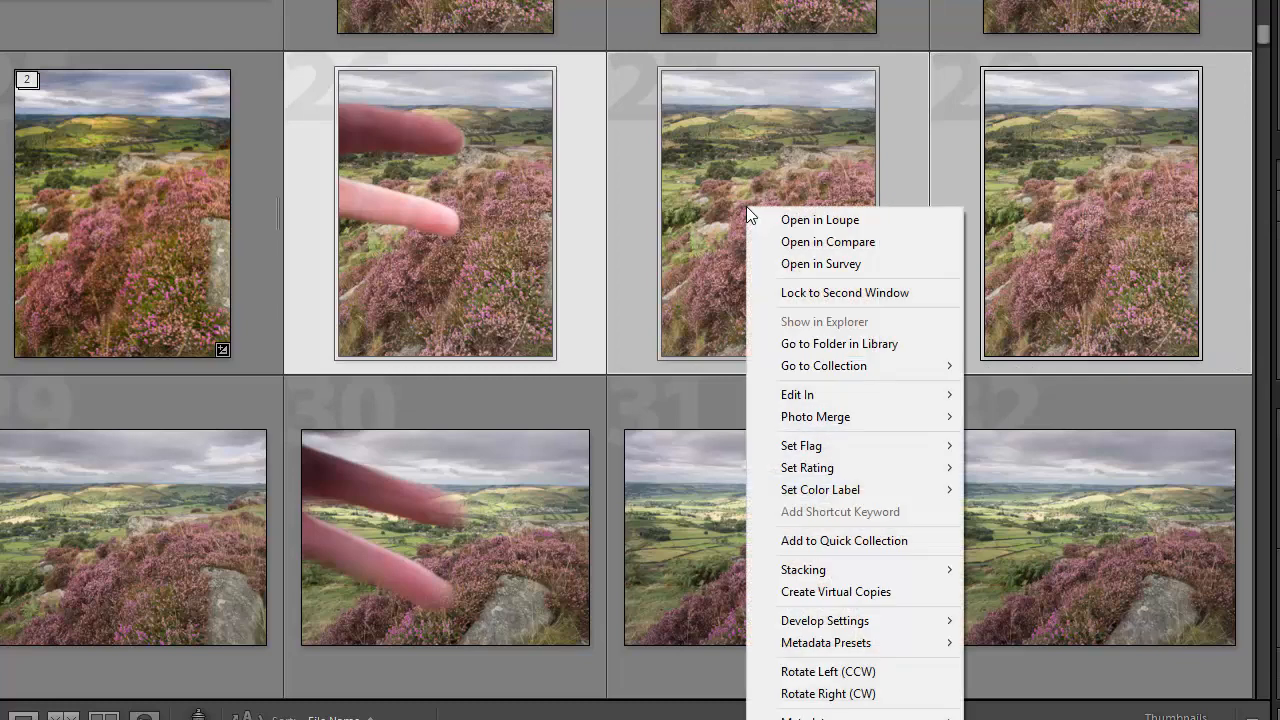
mouse_move(840, 571)
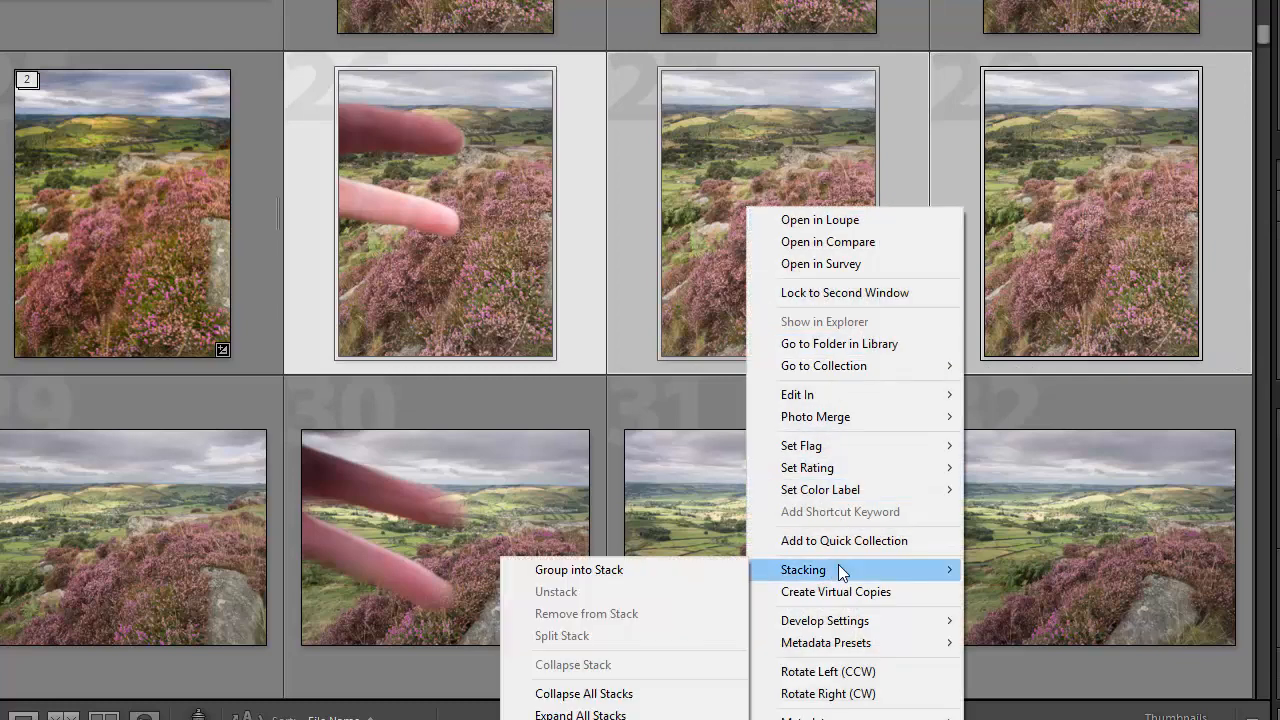
click(650, 577)
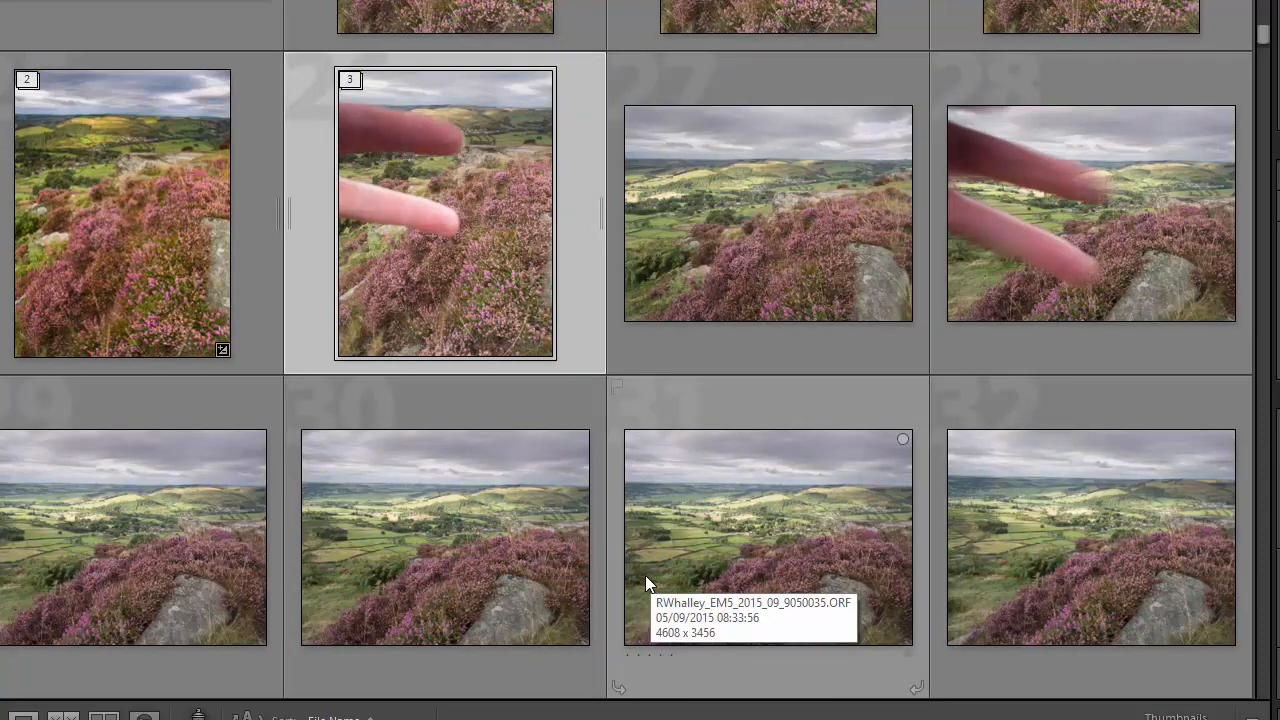
- Expand the three-photo stack and delete its finger-marker photo from disk, leaving the remaining stack expanded
click(352, 79)
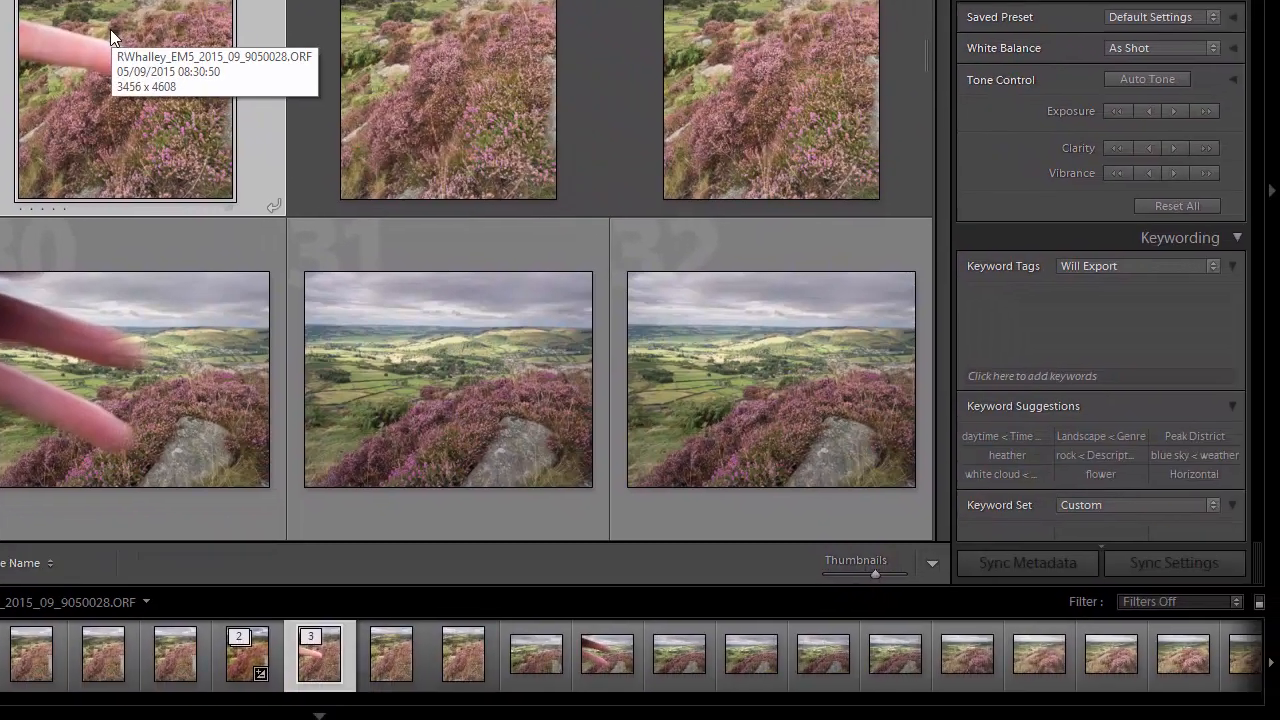
right_click(399, 172)
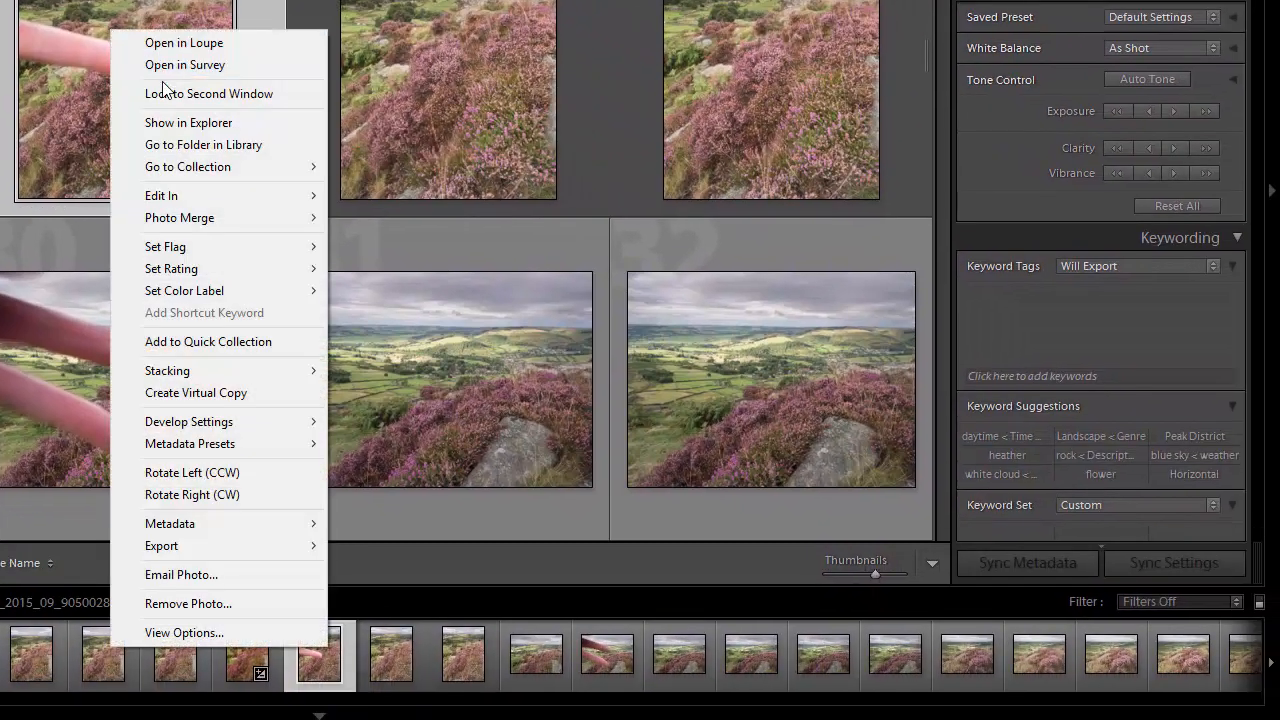
click(192, 603)
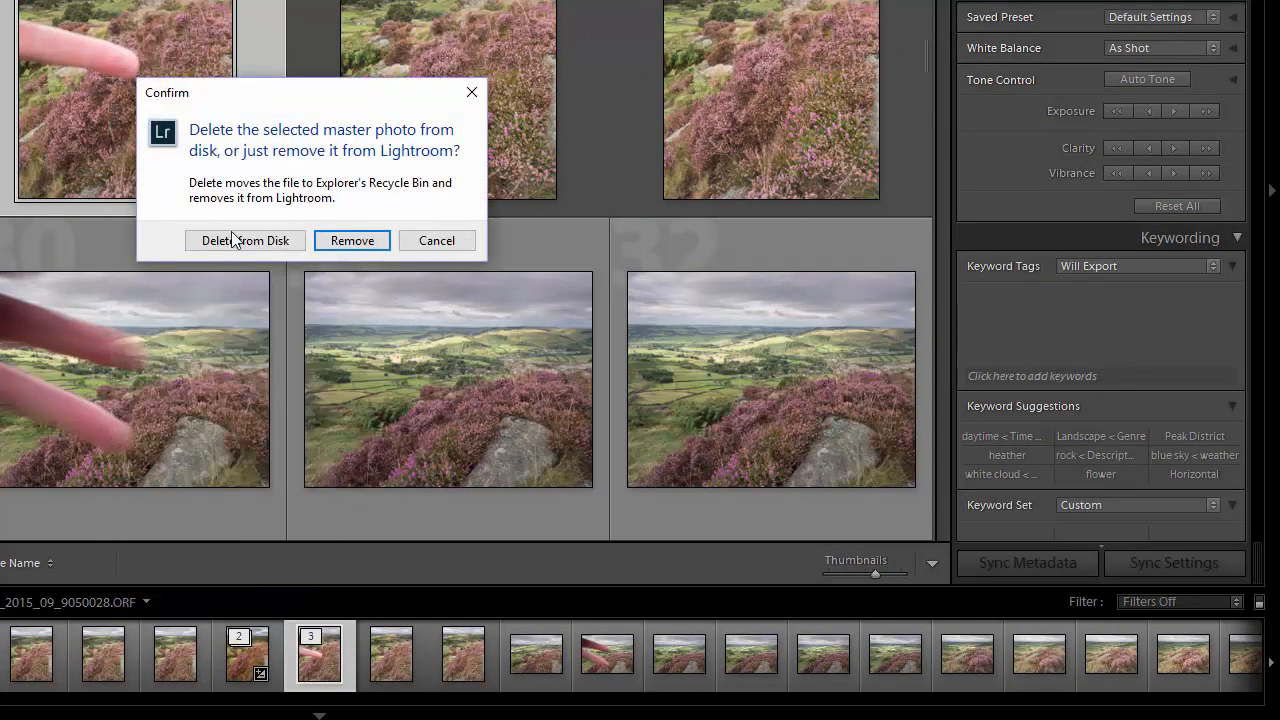
click(282, 241)
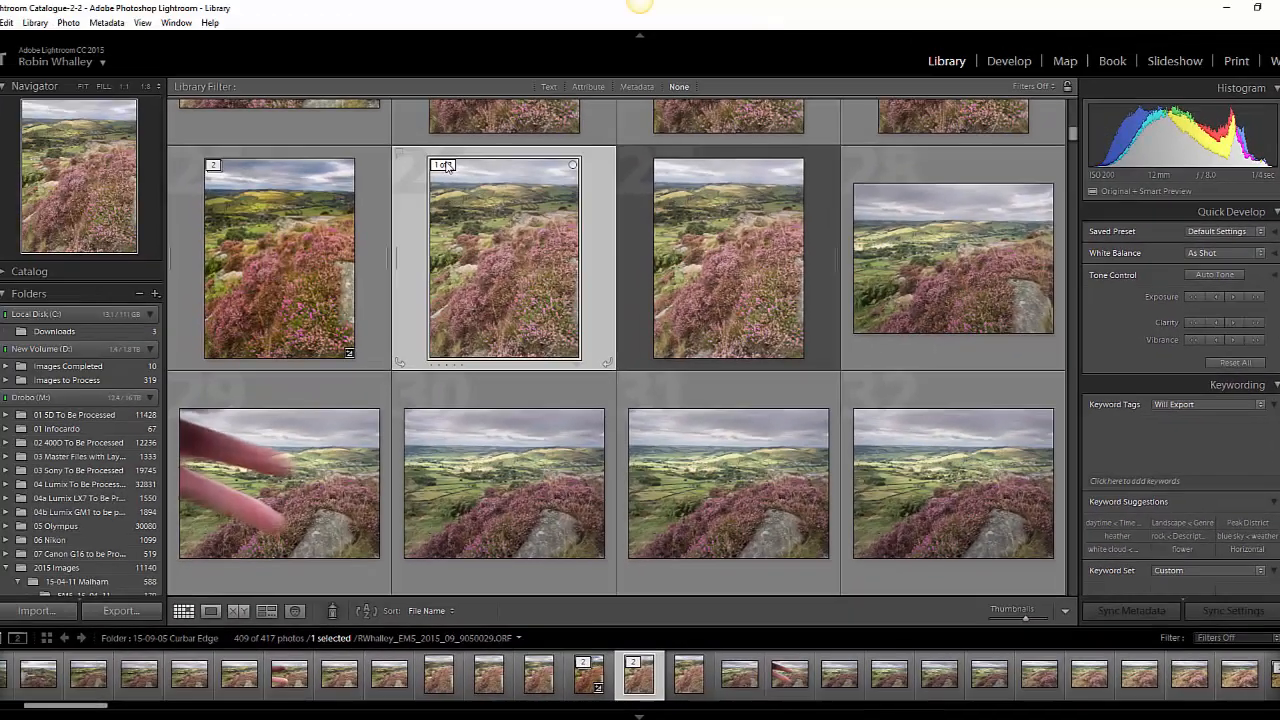
click(448, 167)
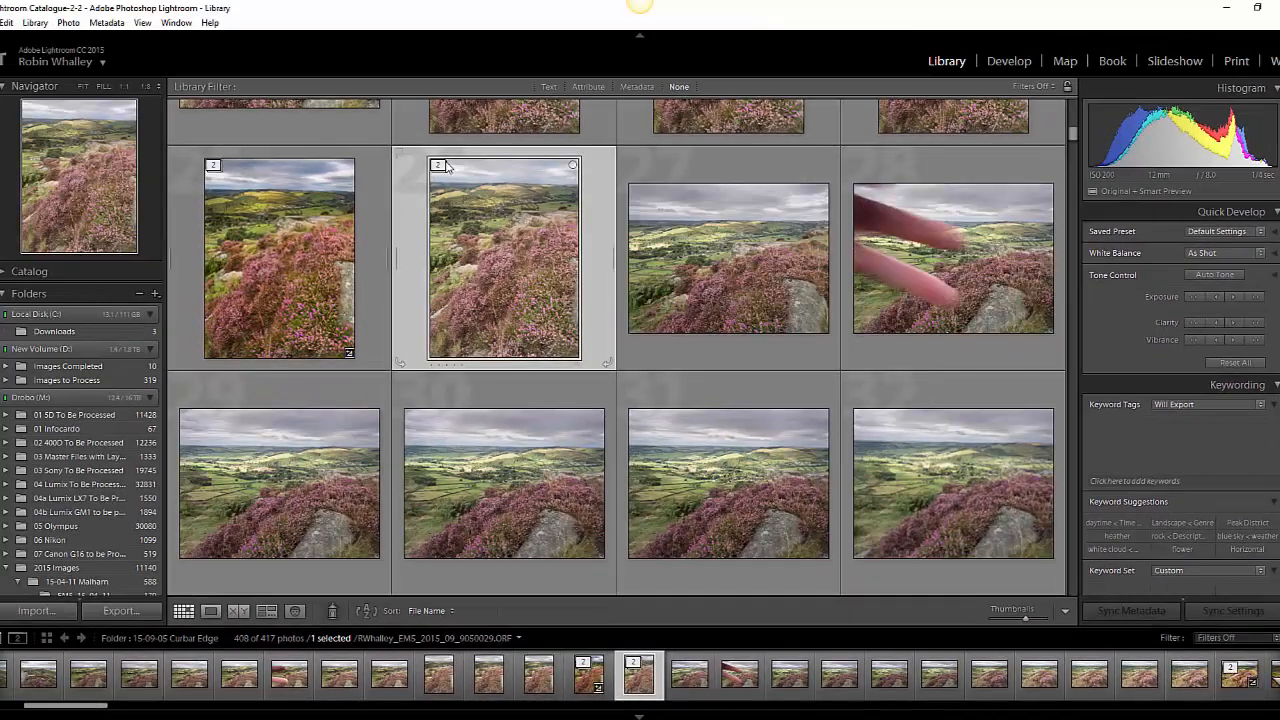
click(448, 167)
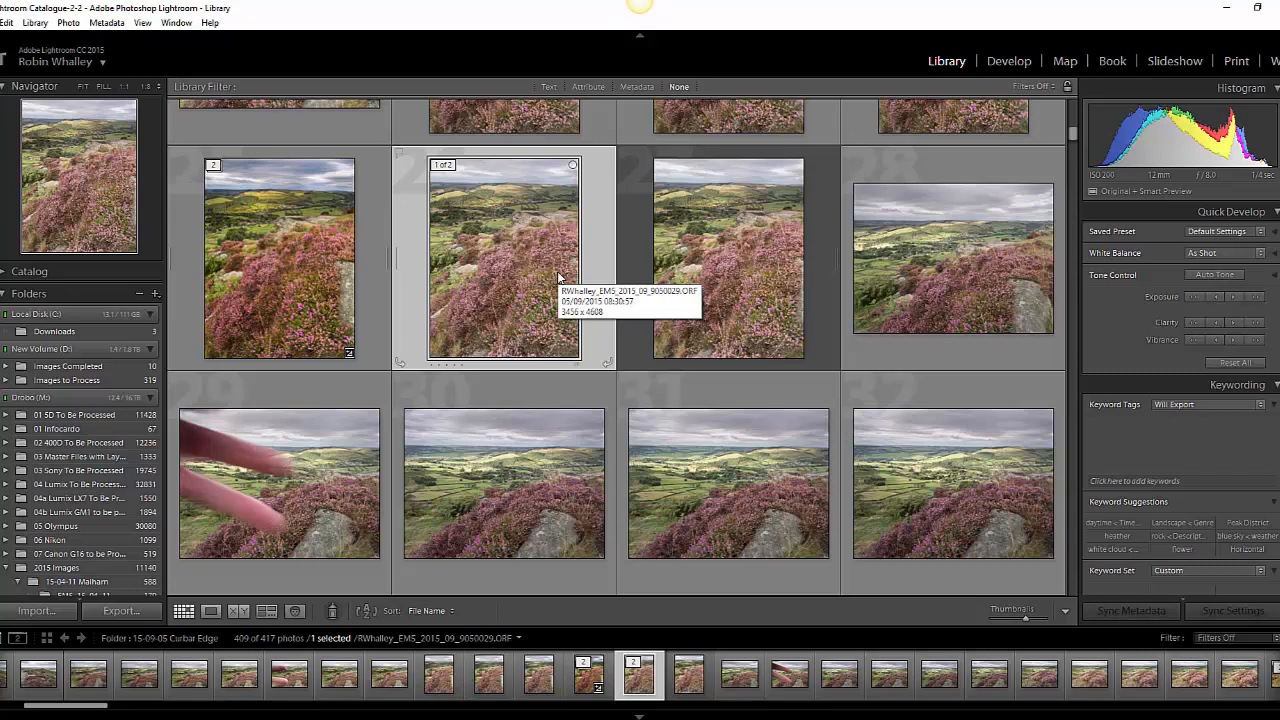
- Develop the stack's first photo with contrast +14, blacks -21, whites +18, exposure -0.24, clarity +7 and vibrance +5
click(1011, 62)
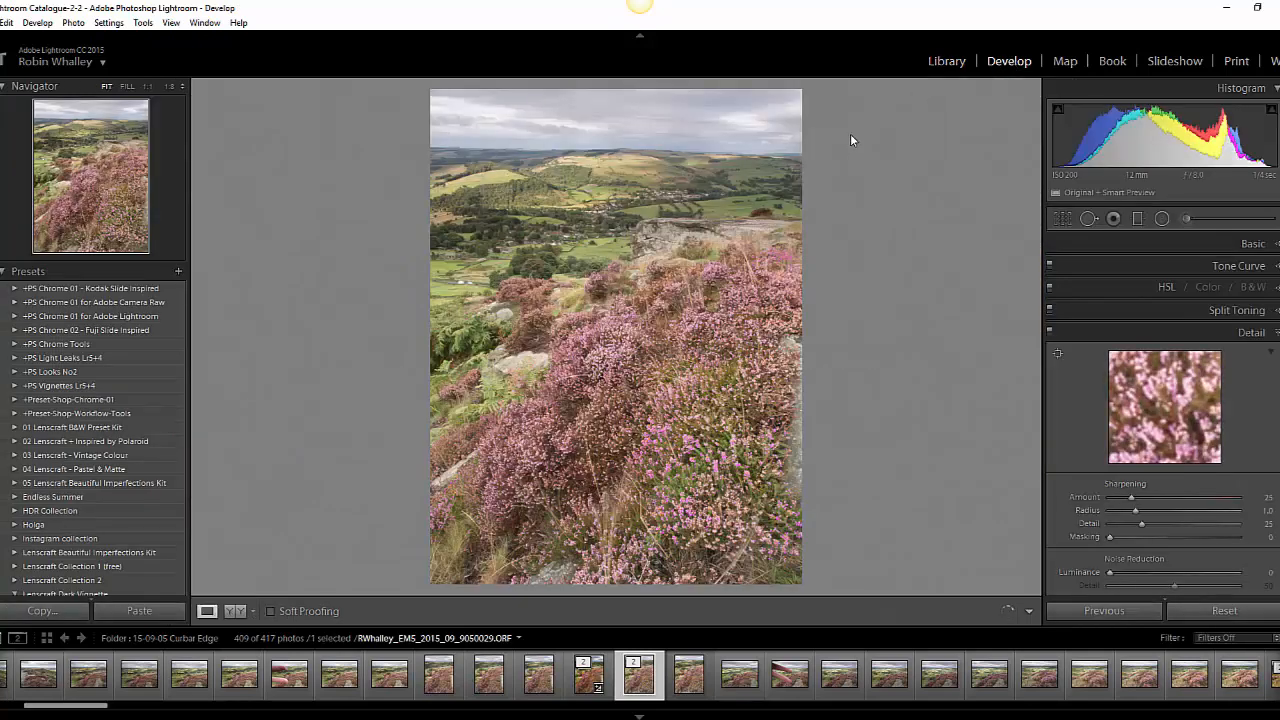
click(1262, 244)
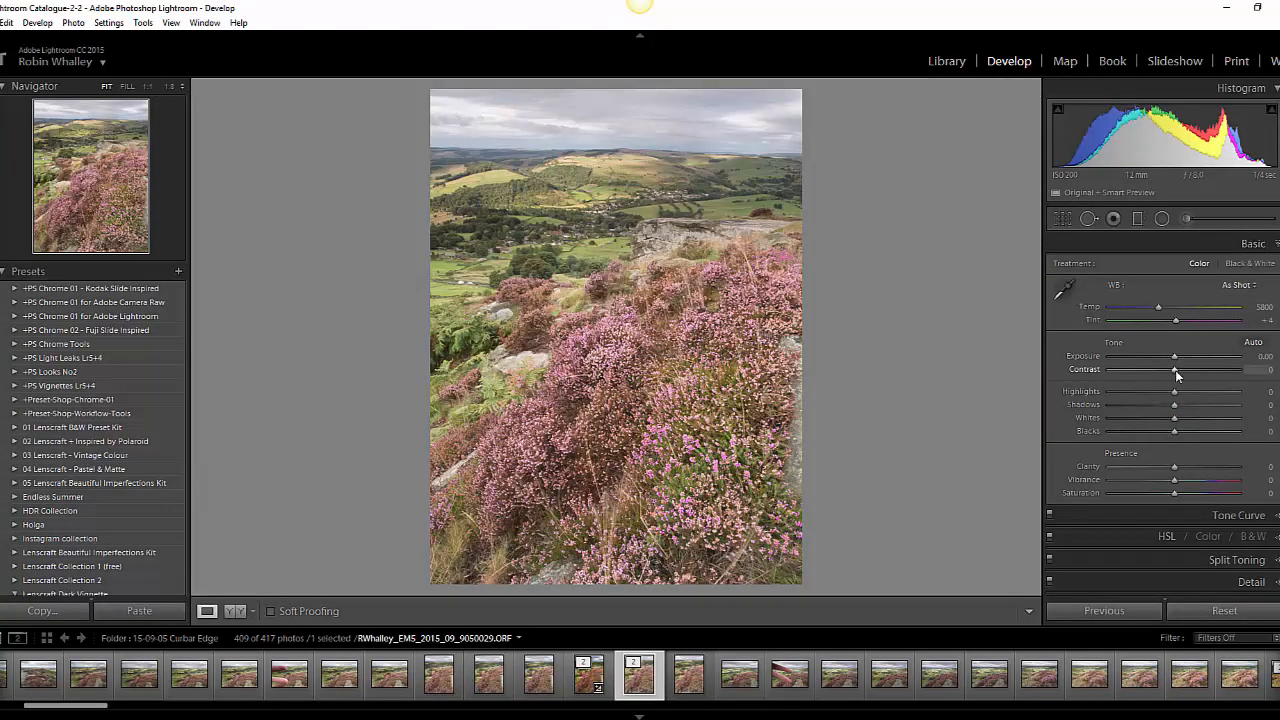
drag(1188, 372, 1190, 370)
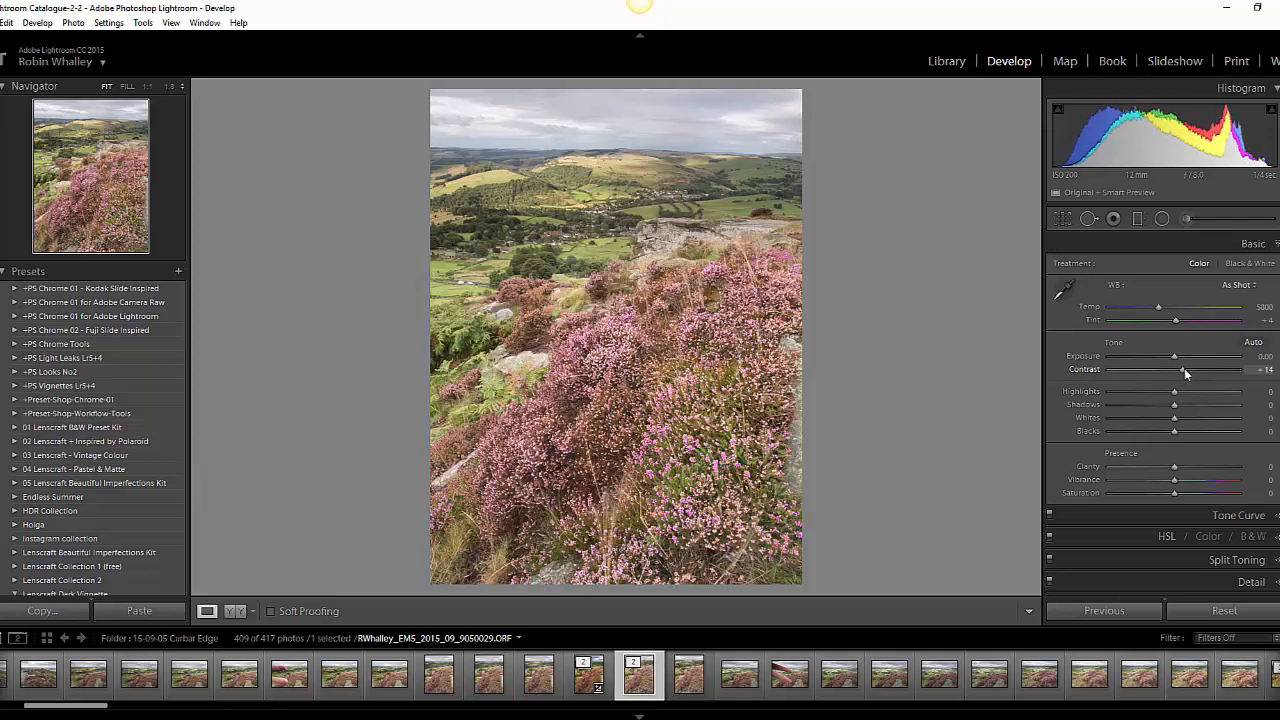
drag(1174, 431, 1162, 434)
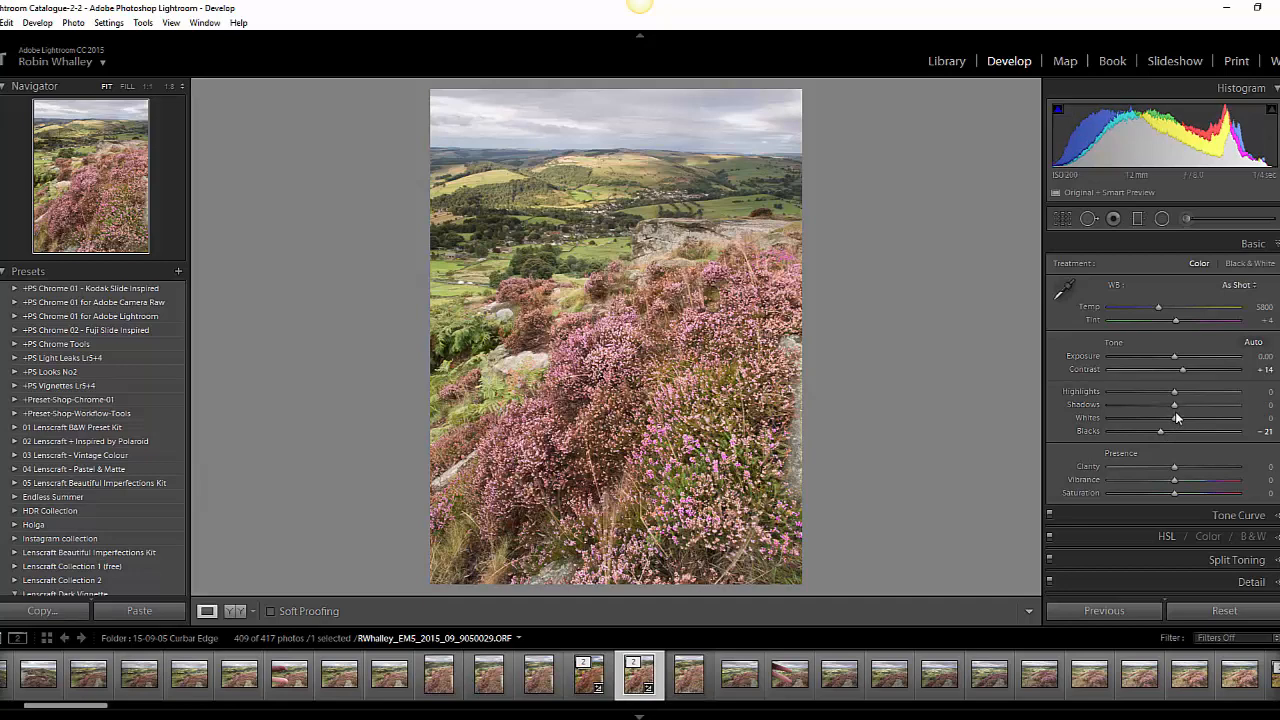
click(1185, 418)
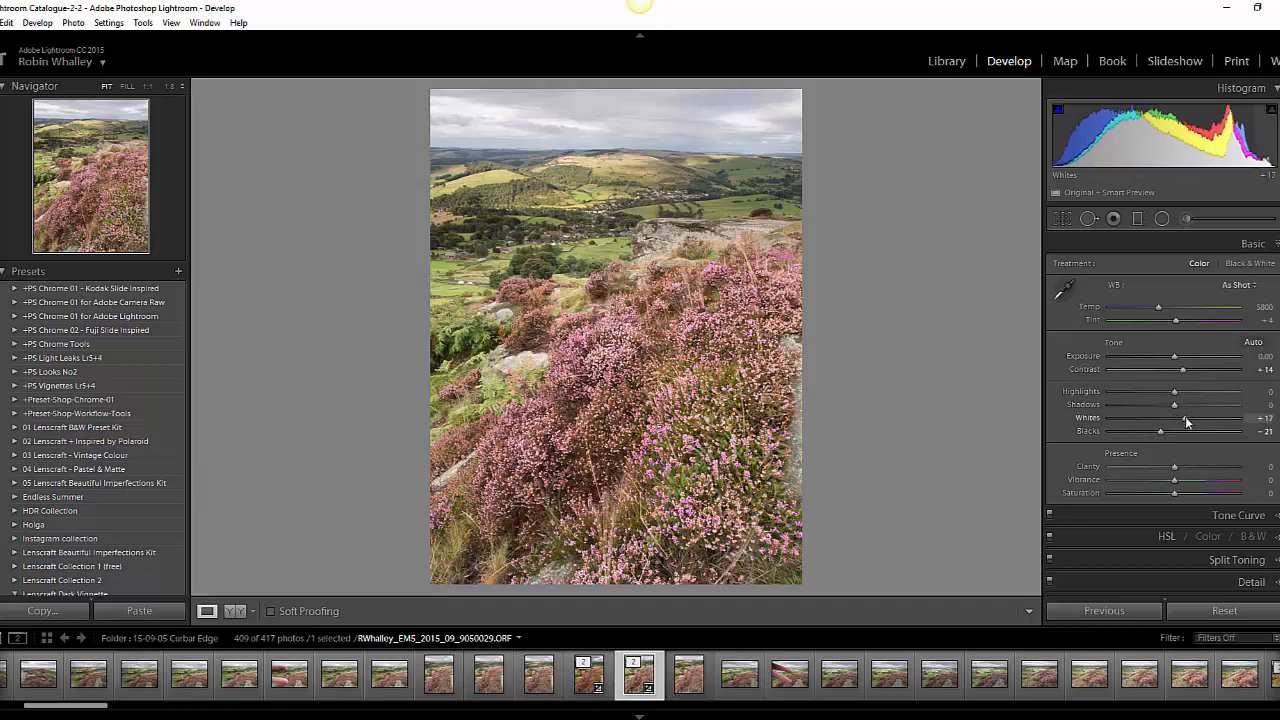
click(1177, 358)
drag(1177, 358, 1171, 358)
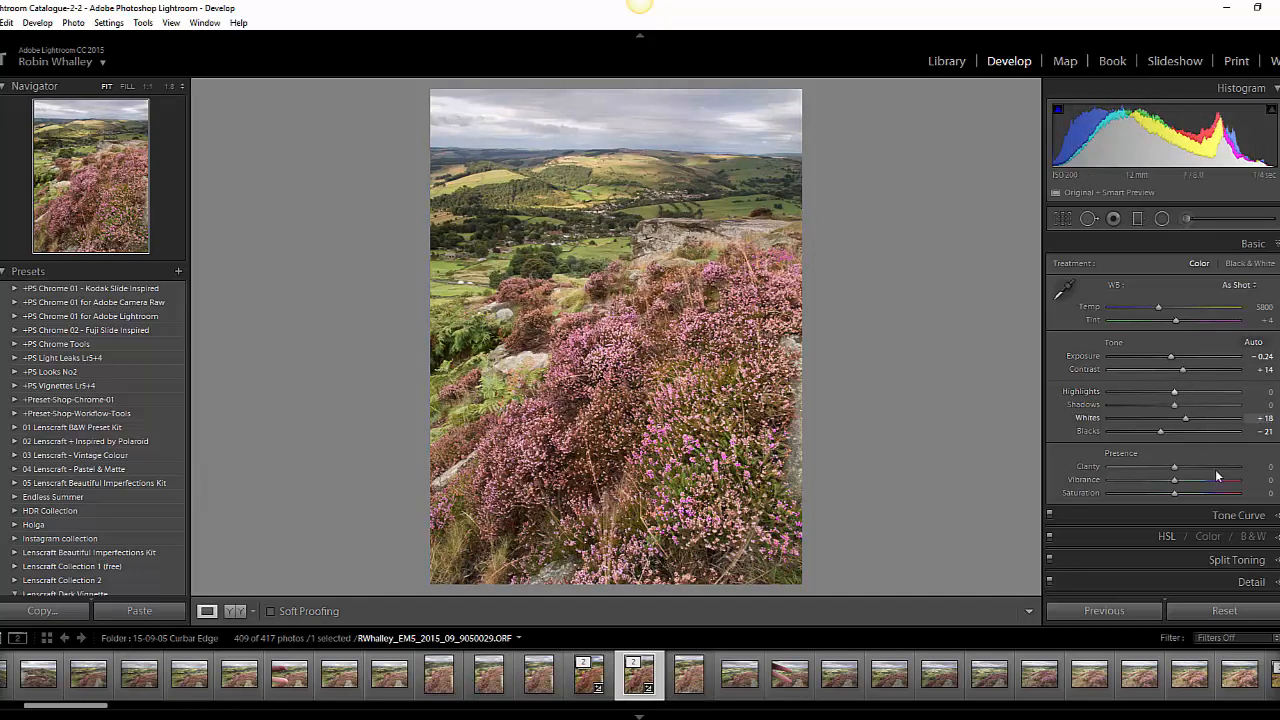
drag(1176, 468, 1177, 481)
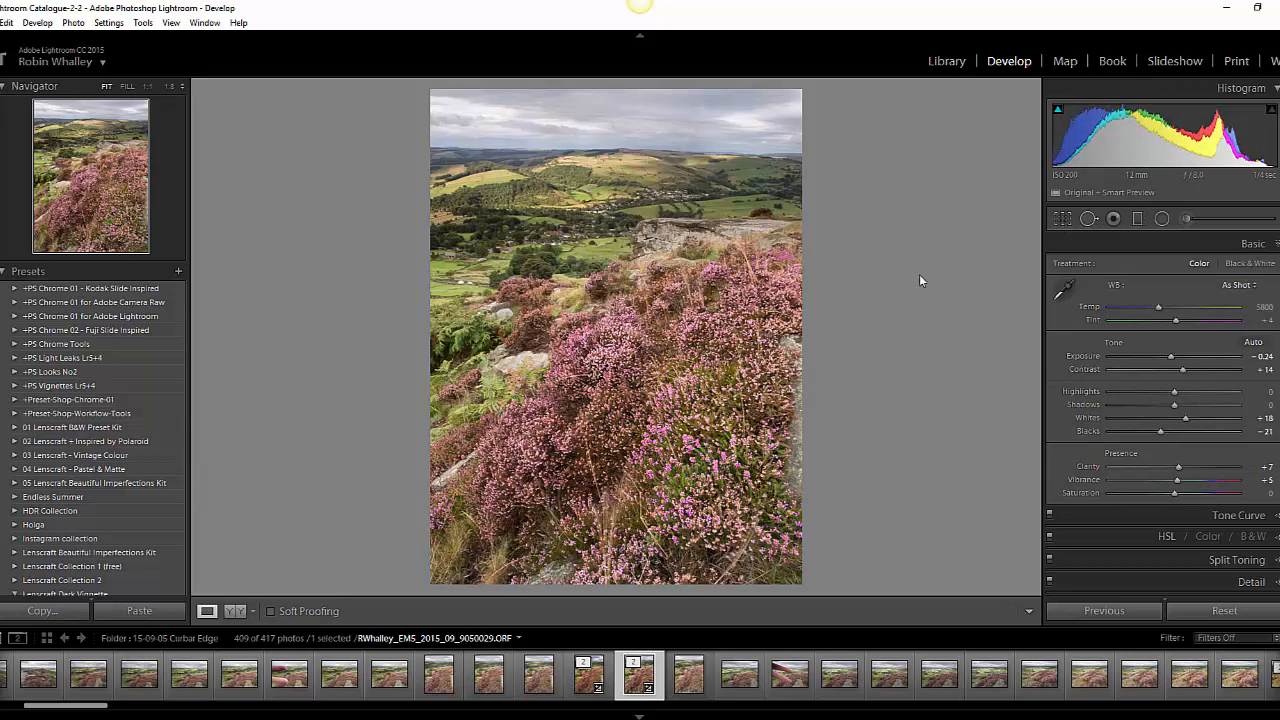
- Add a diagonal graduated filter over the foreground heather with saturation 14 and slightly raised dehaze
click(1140, 219)
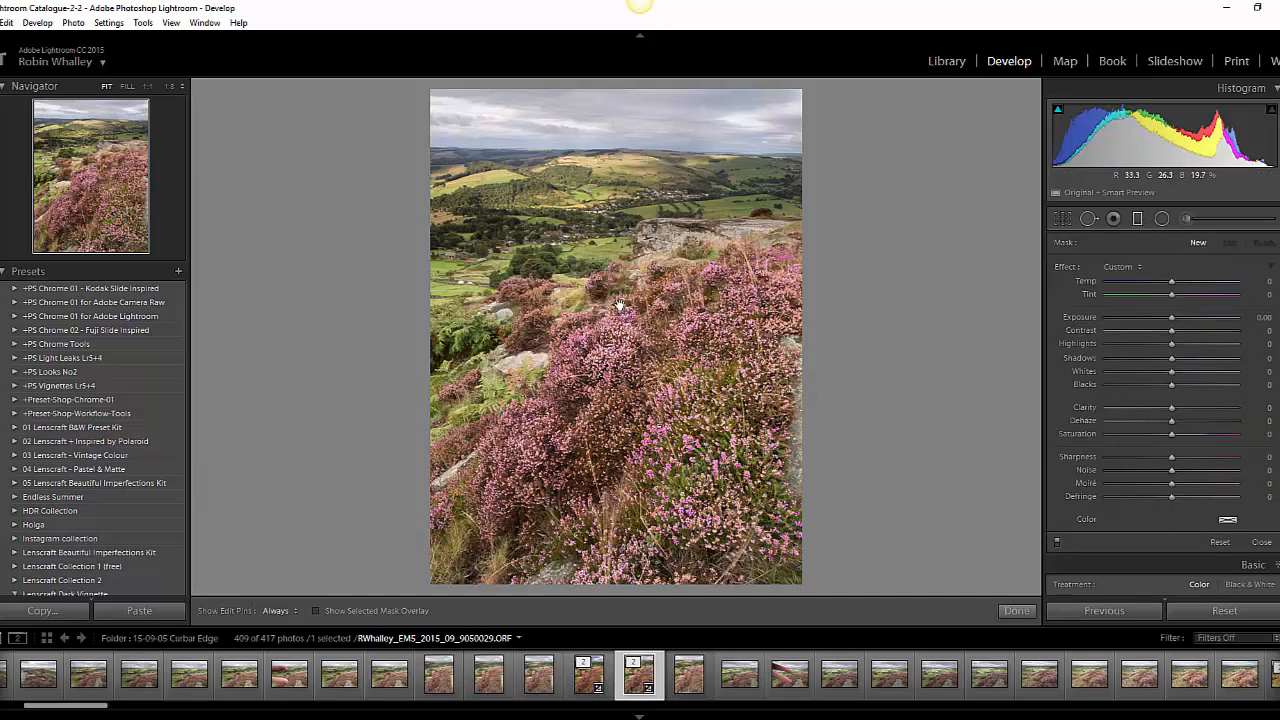
drag(628, 313, 604, 276)
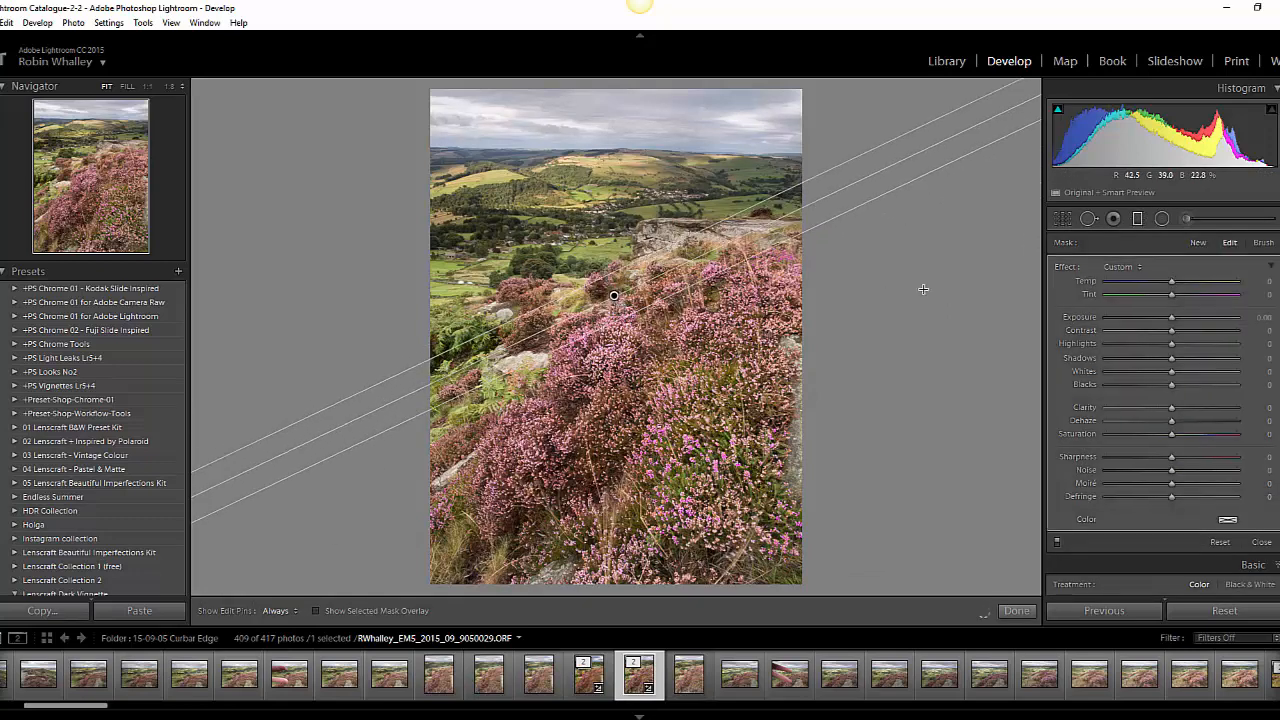
drag(1173, 434, 1181, 432)
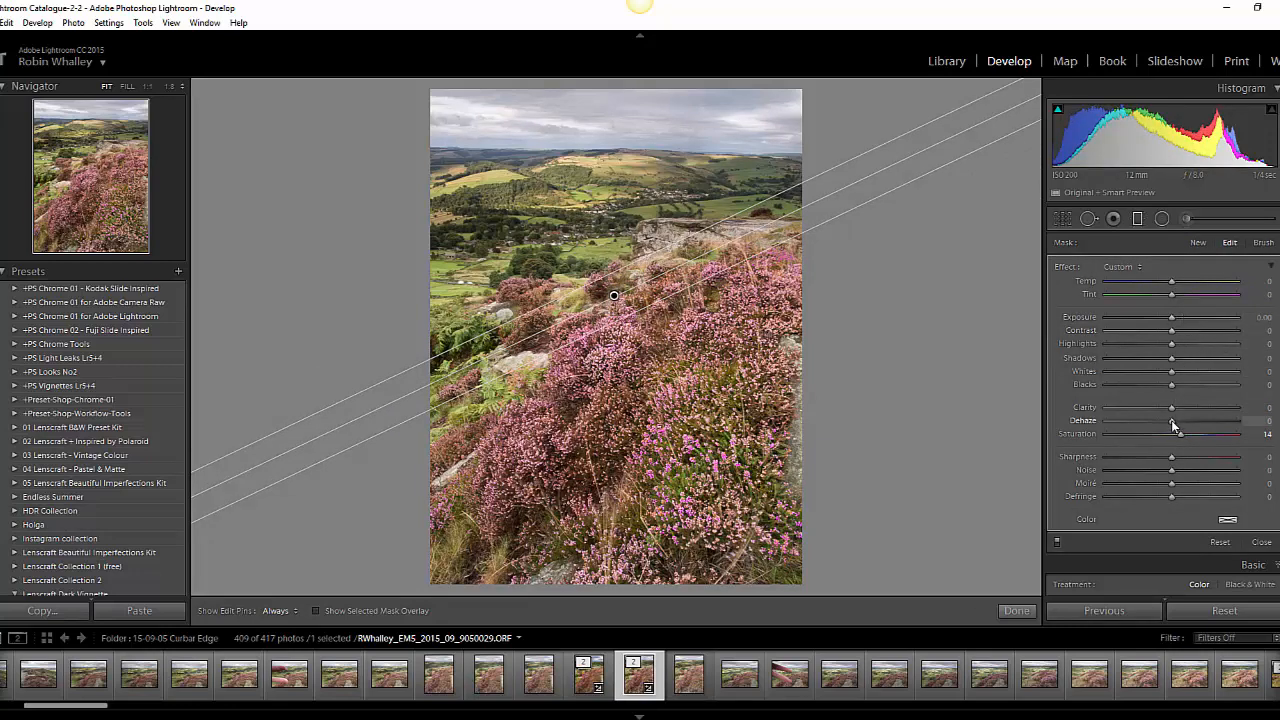
drag(1172, 420, 1176, 420)
click(1261, 541)
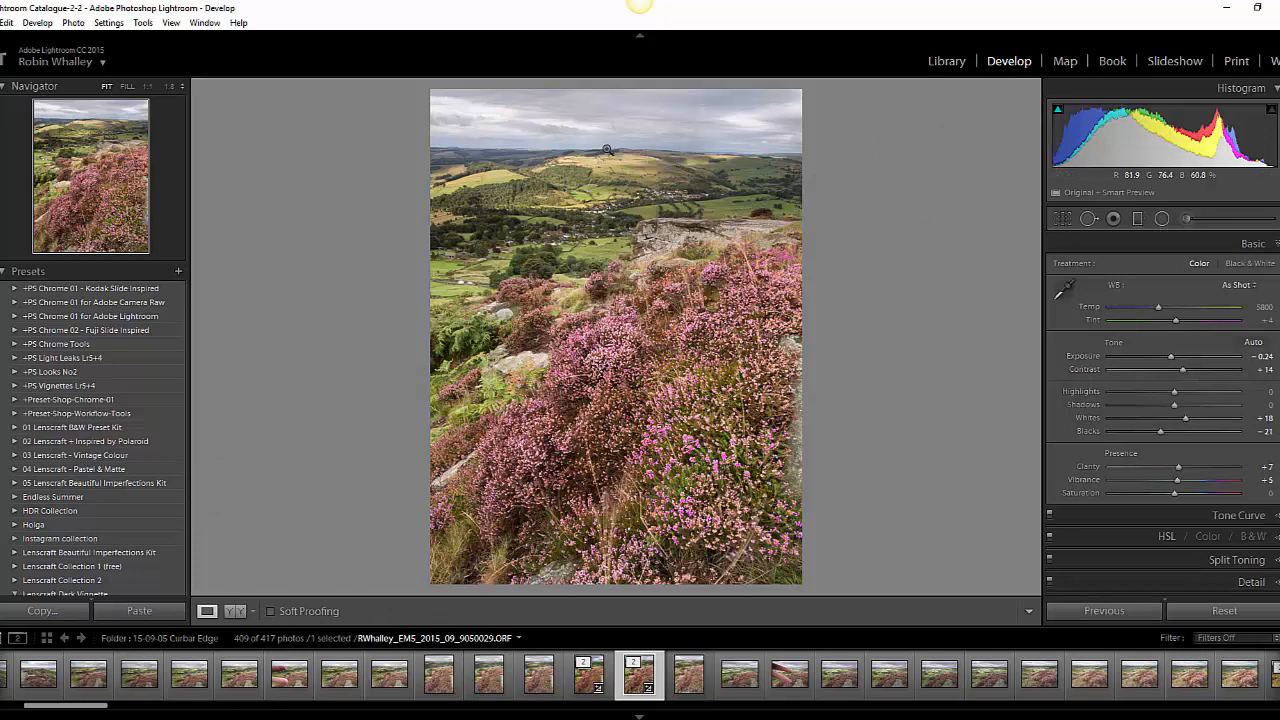
- Add a near-horizontal graduated filter over the sky, fading at the horizon, with dehaze 15 and slightly raised saturation
click(1137, 218)
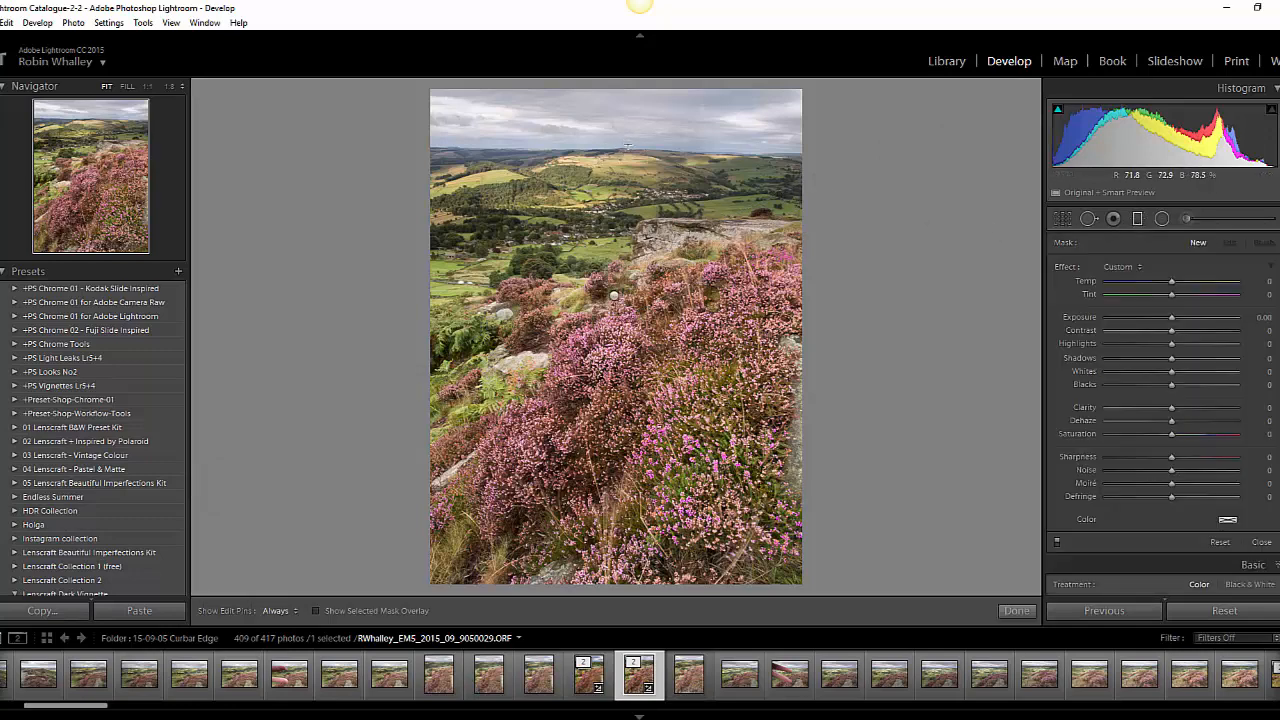
drag(627, 139, 626, 181)
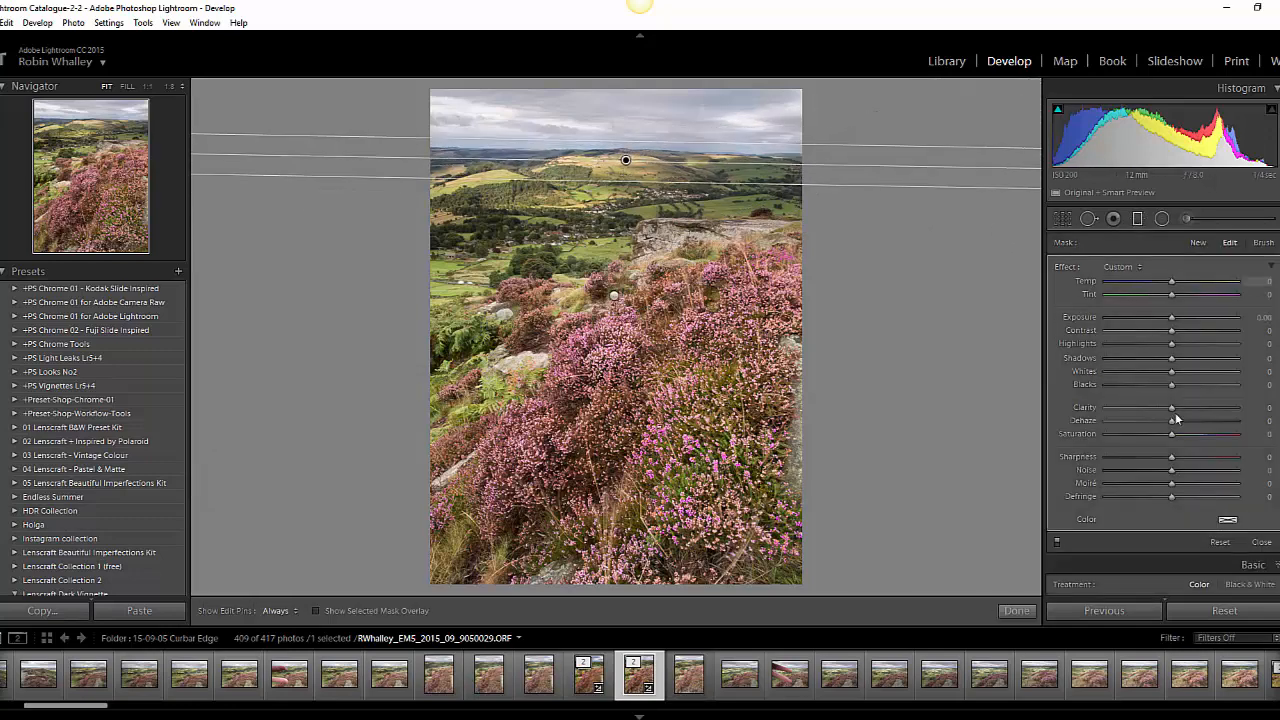
drag(1170, 420, 1181, 423)
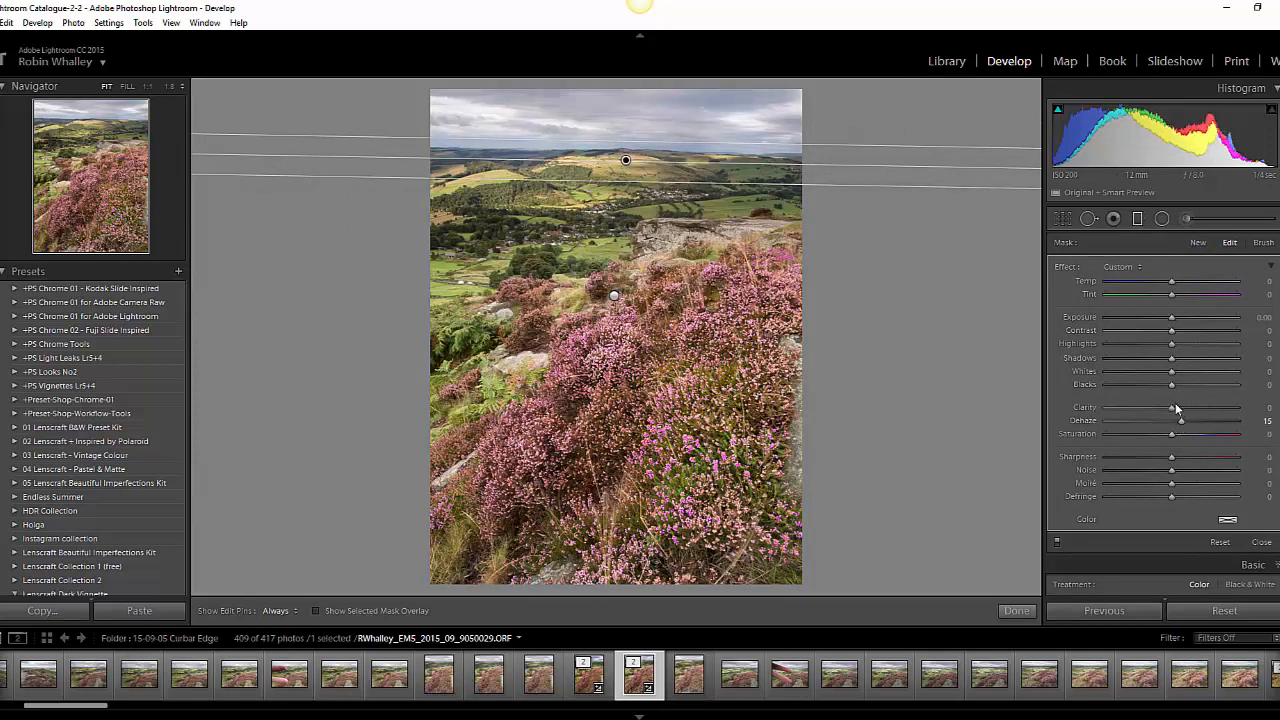
drag(1175, 436, 1178, 436)
click(1262, 542)
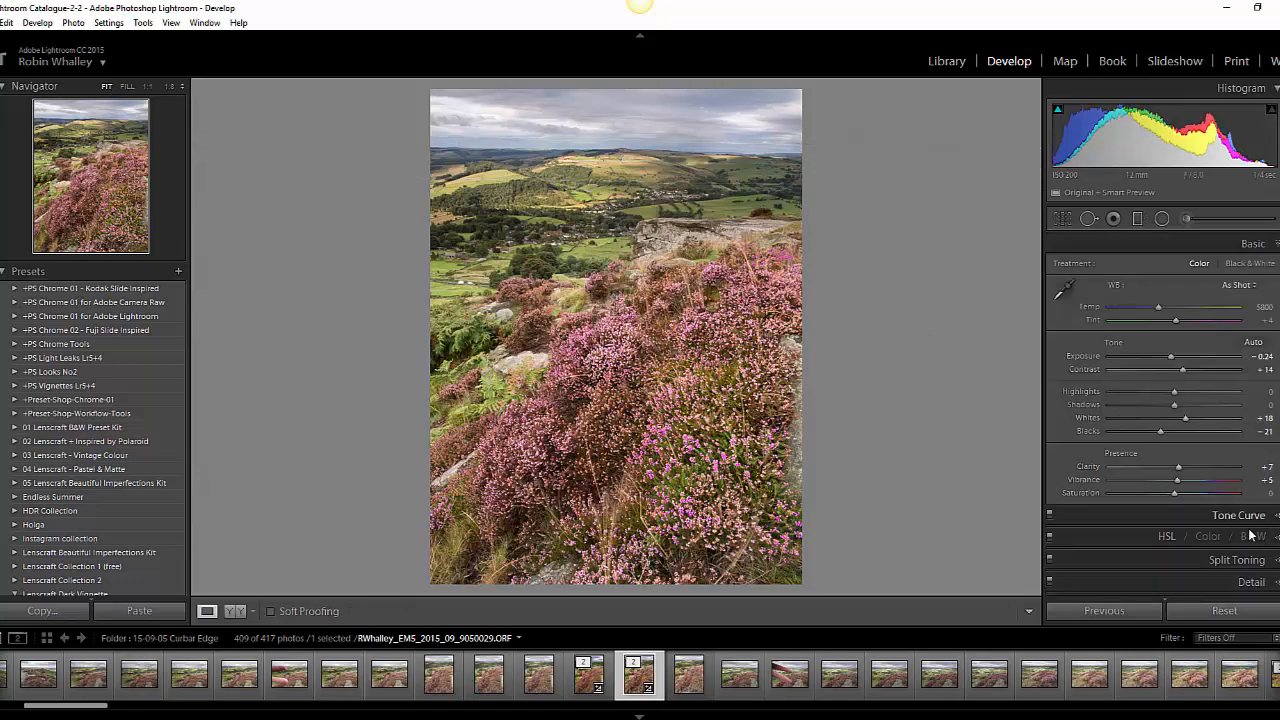
- Boost HSL saturation by targeted adjustment on the heather and fields: red +10, orange +17, yellow +18, green +8
click(1165, 538)
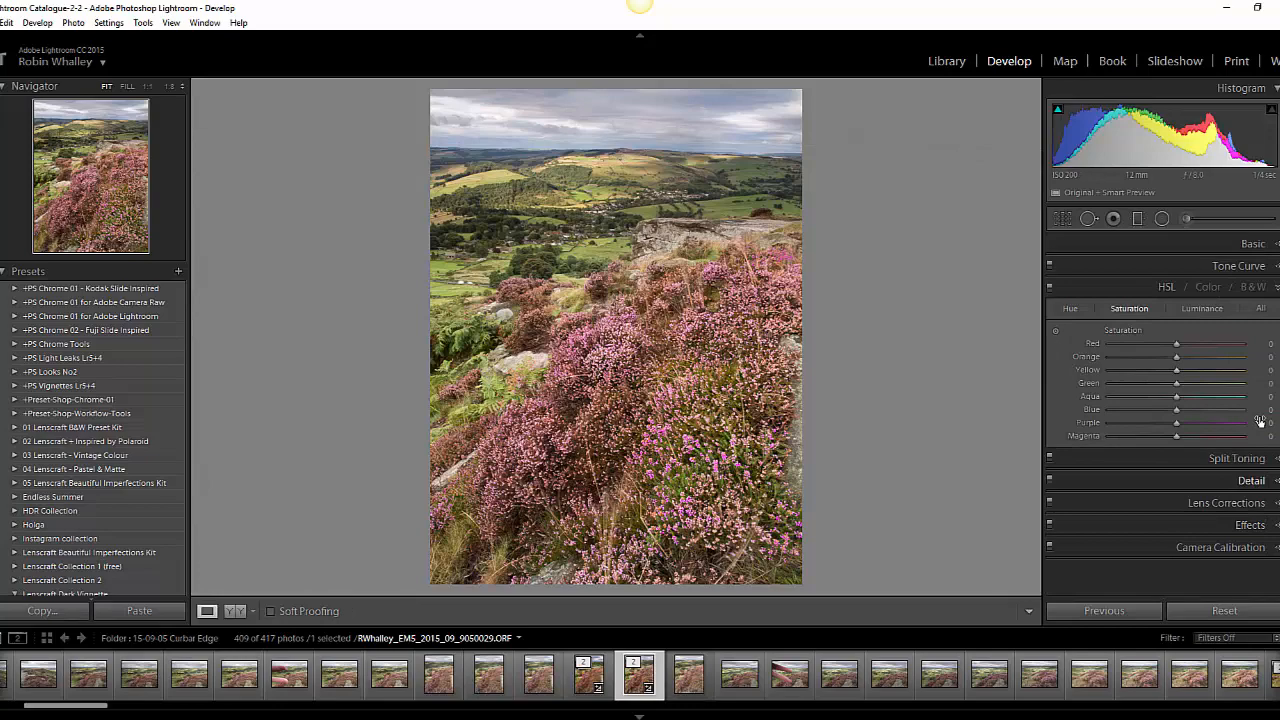
click(1055, 331)
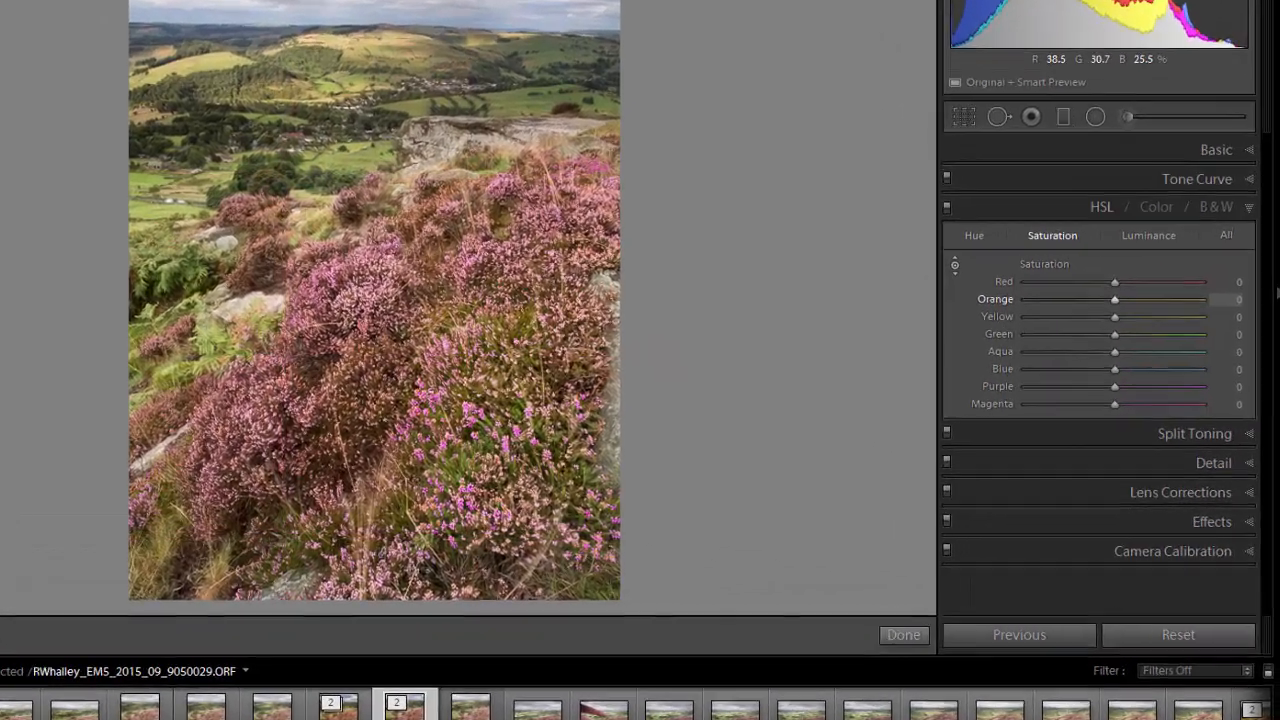
drag(606, 386, 606, 367)
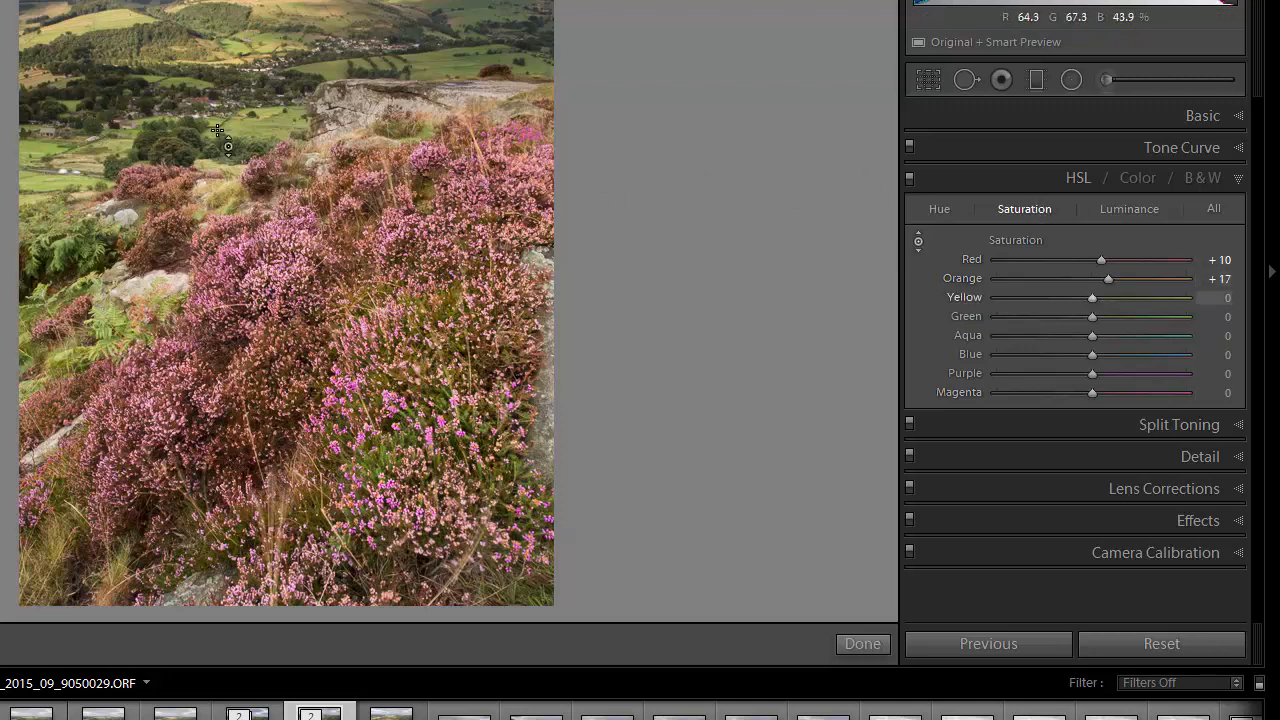
drag(250, 48, 250, 29)
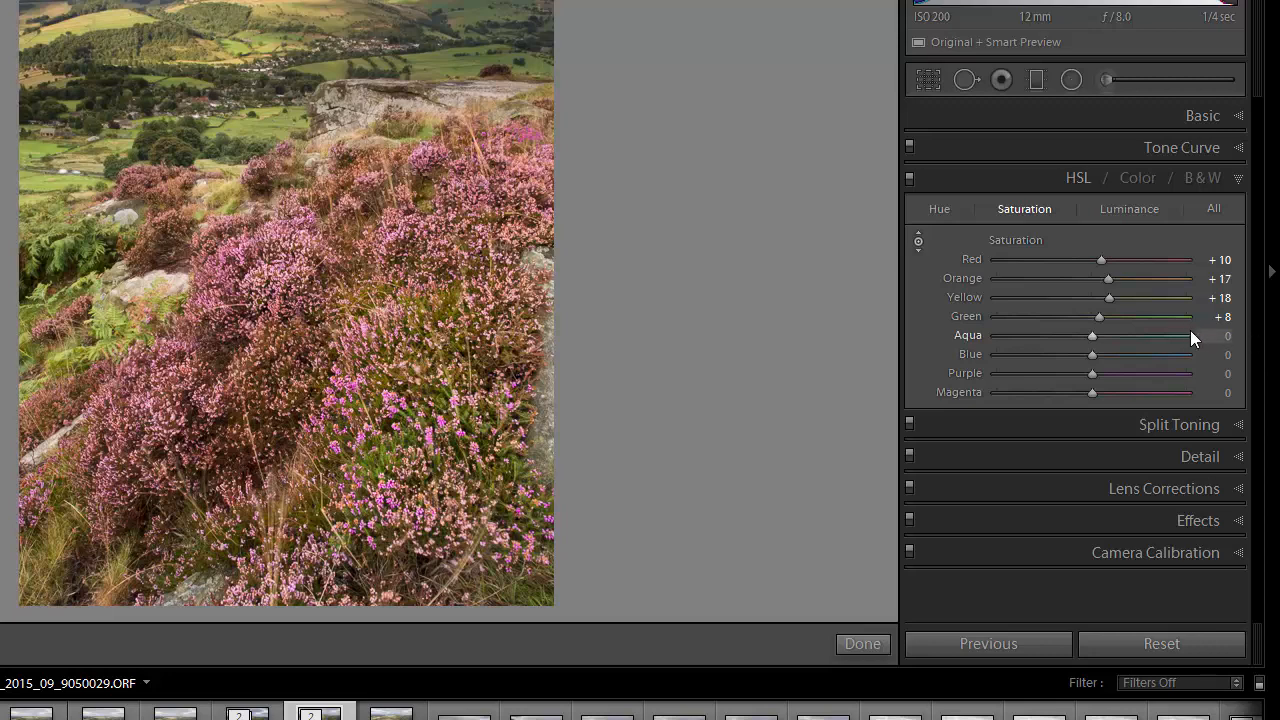
- Synchronize all develop settings from the developed heather photo to the second photo in its stack
click(861, 643)
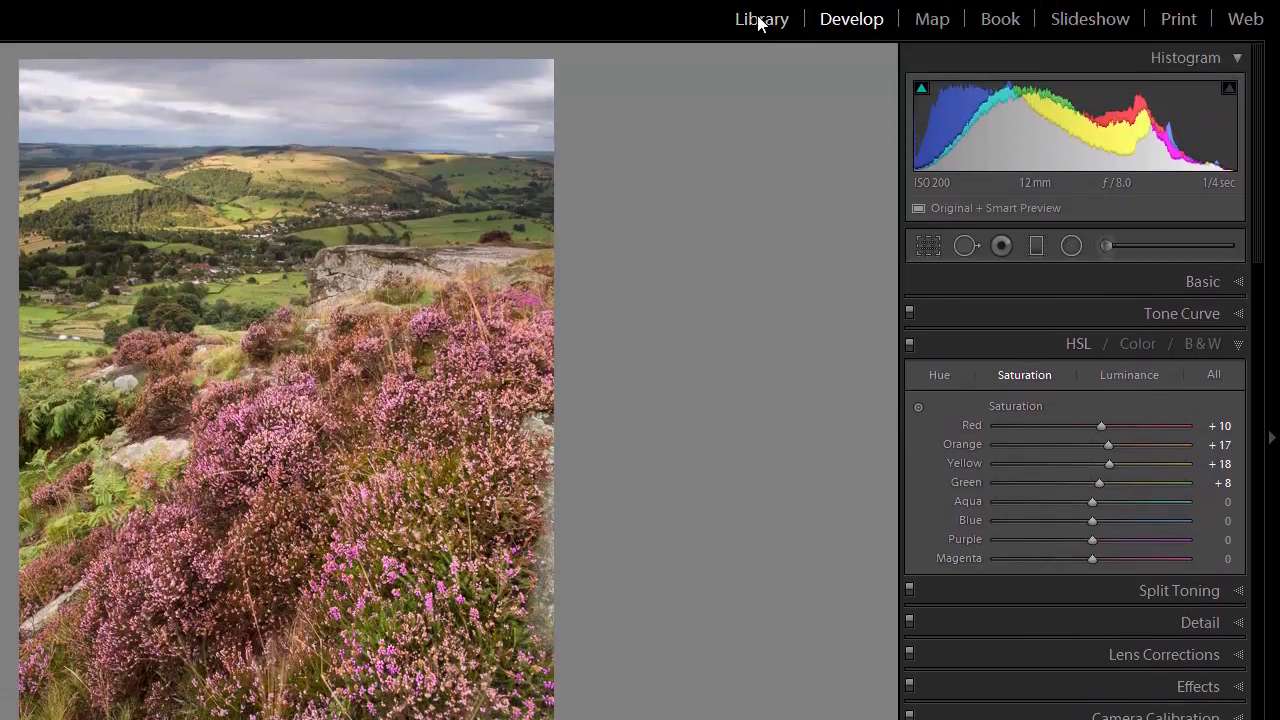
click(759, 68)
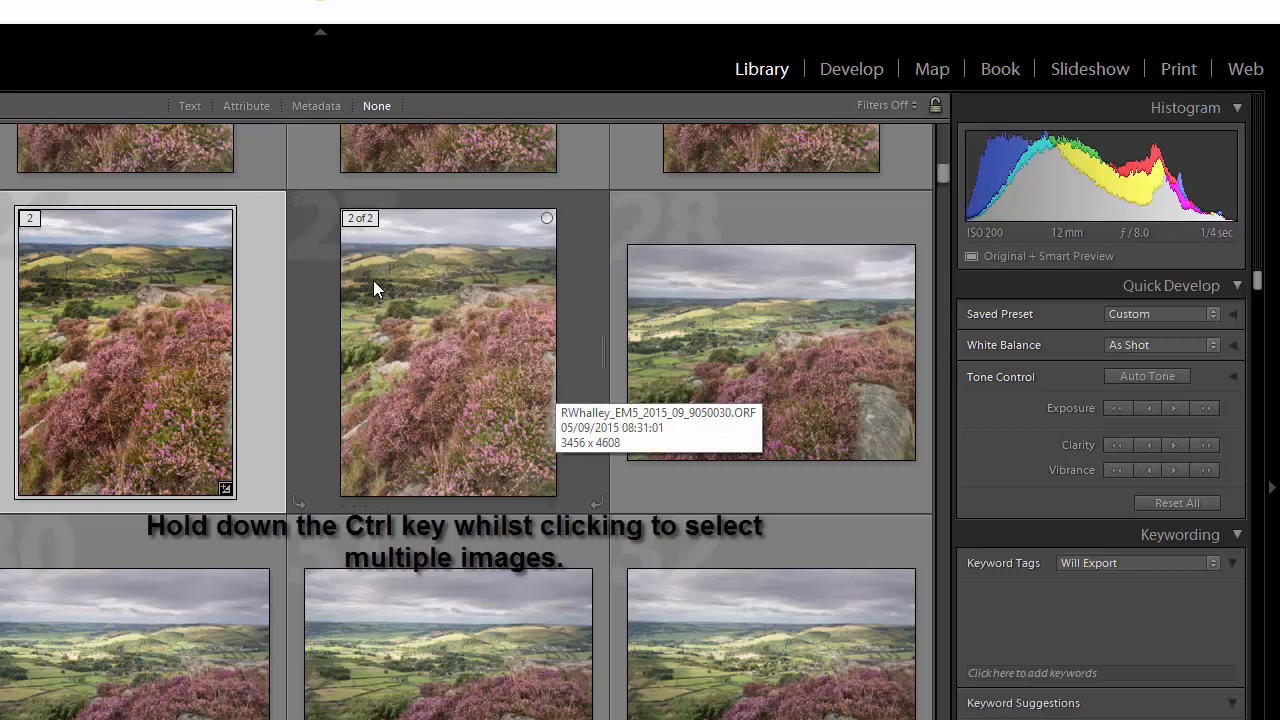
ctrl+click(403, 313)
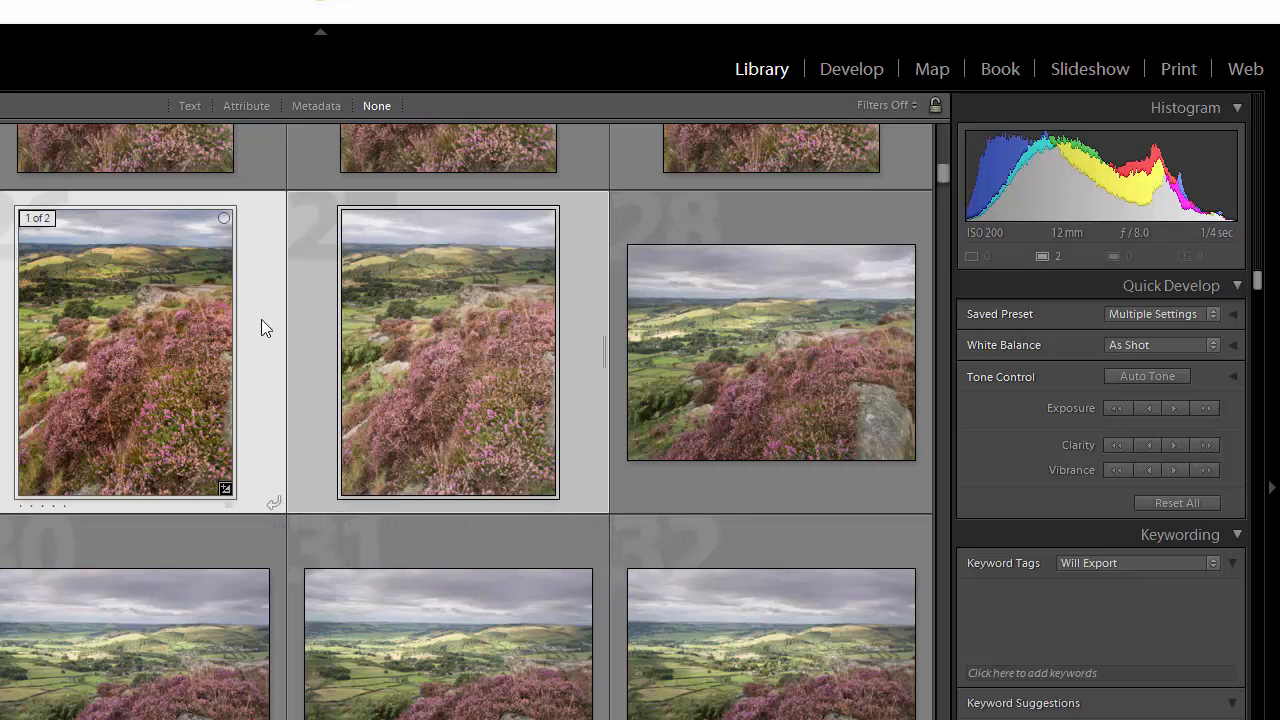
right_click(418, 300)
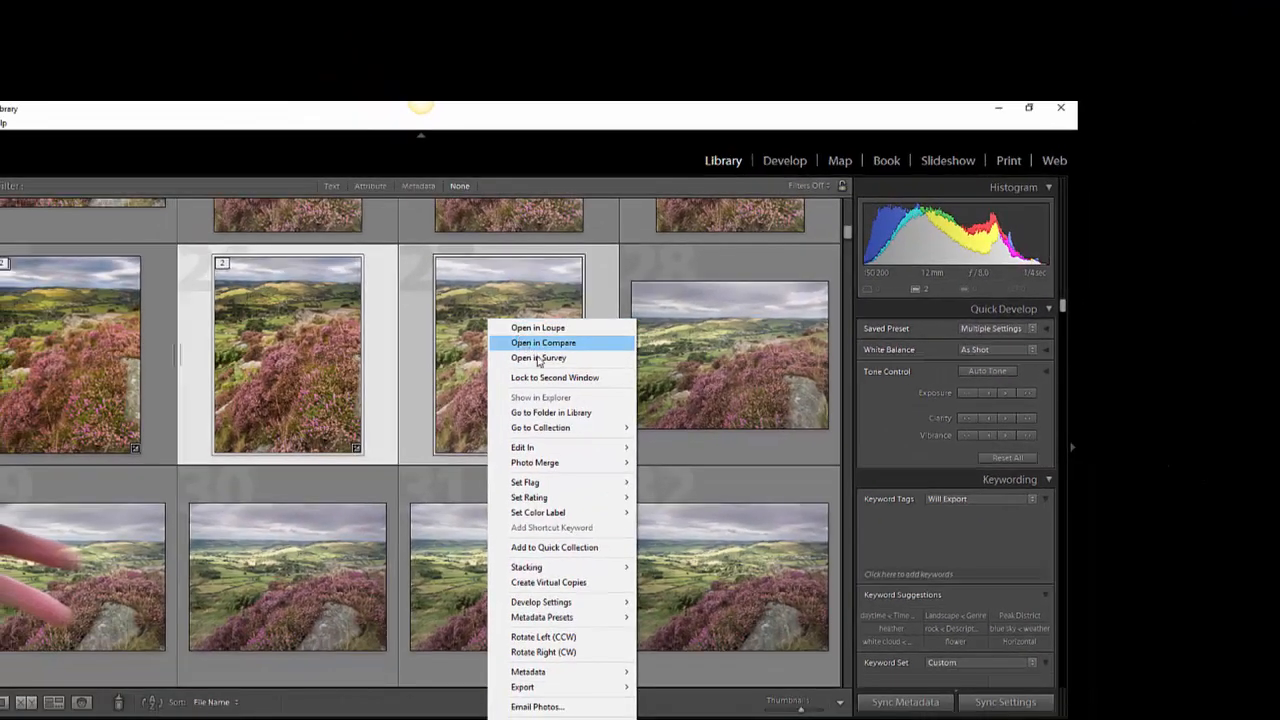
mouse_move(562, 604)
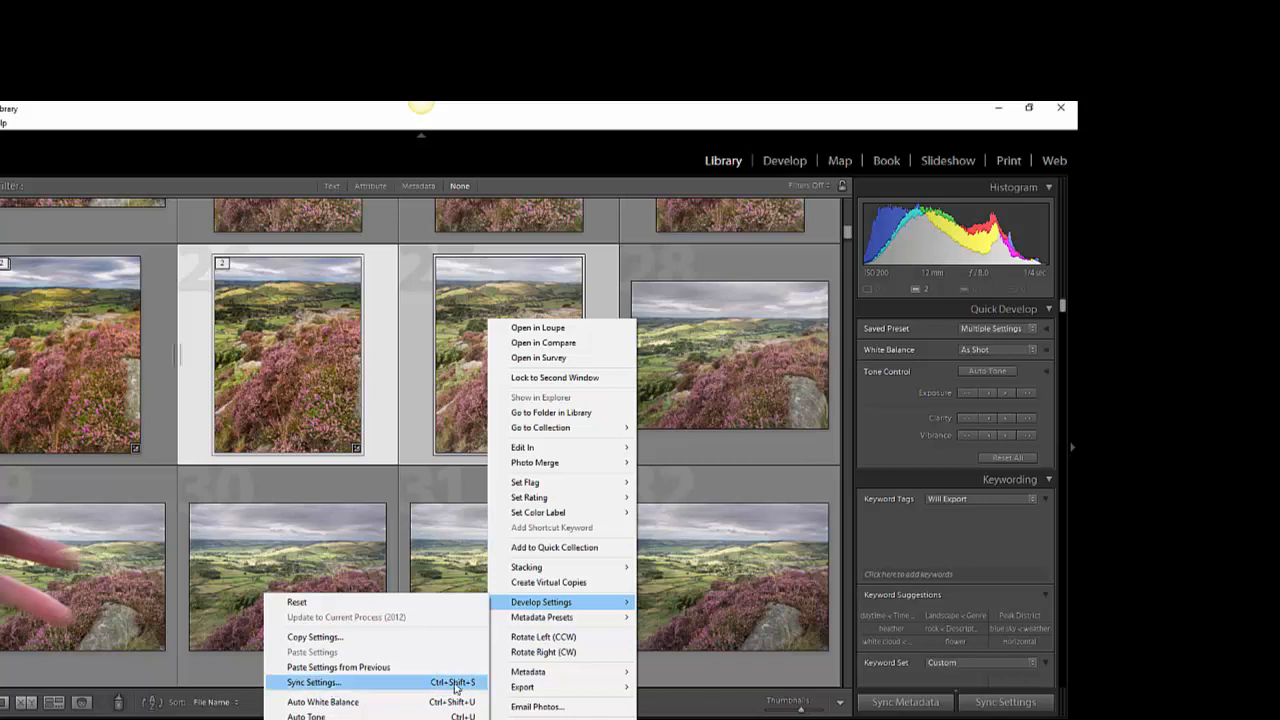
click(335, 684)
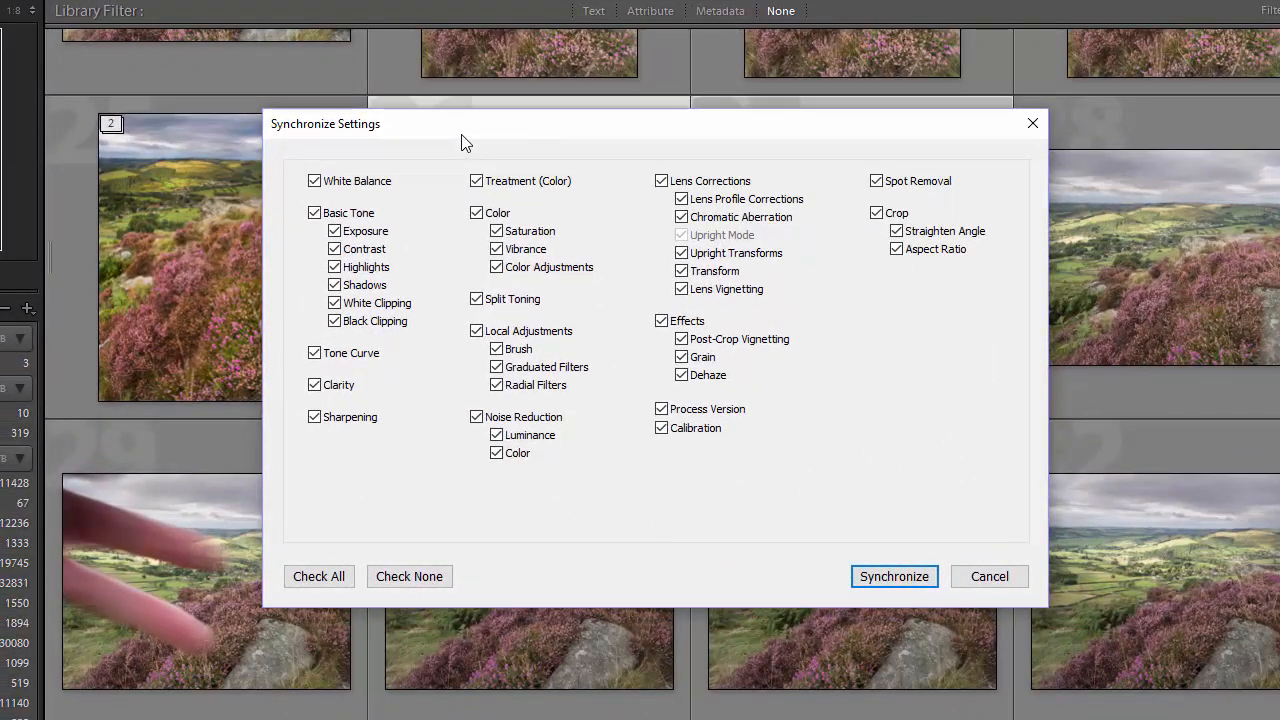
drag(460, 134, 444, 132)
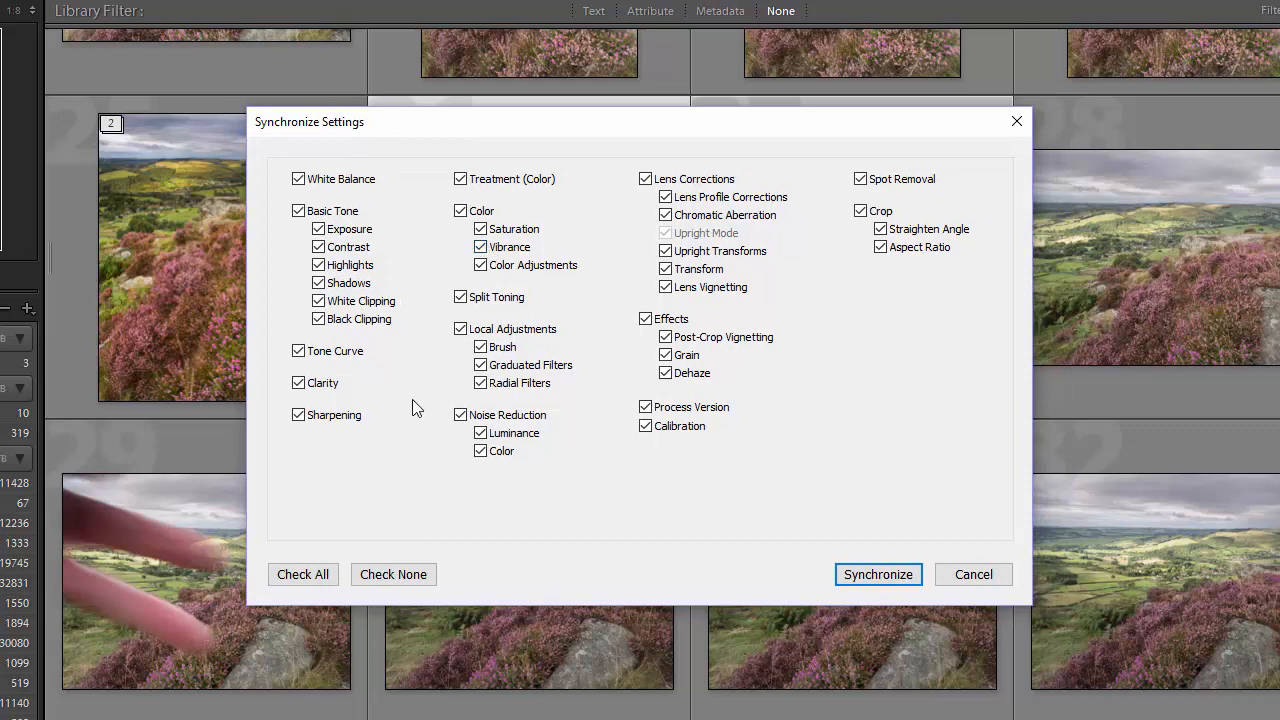
click(322, 578)
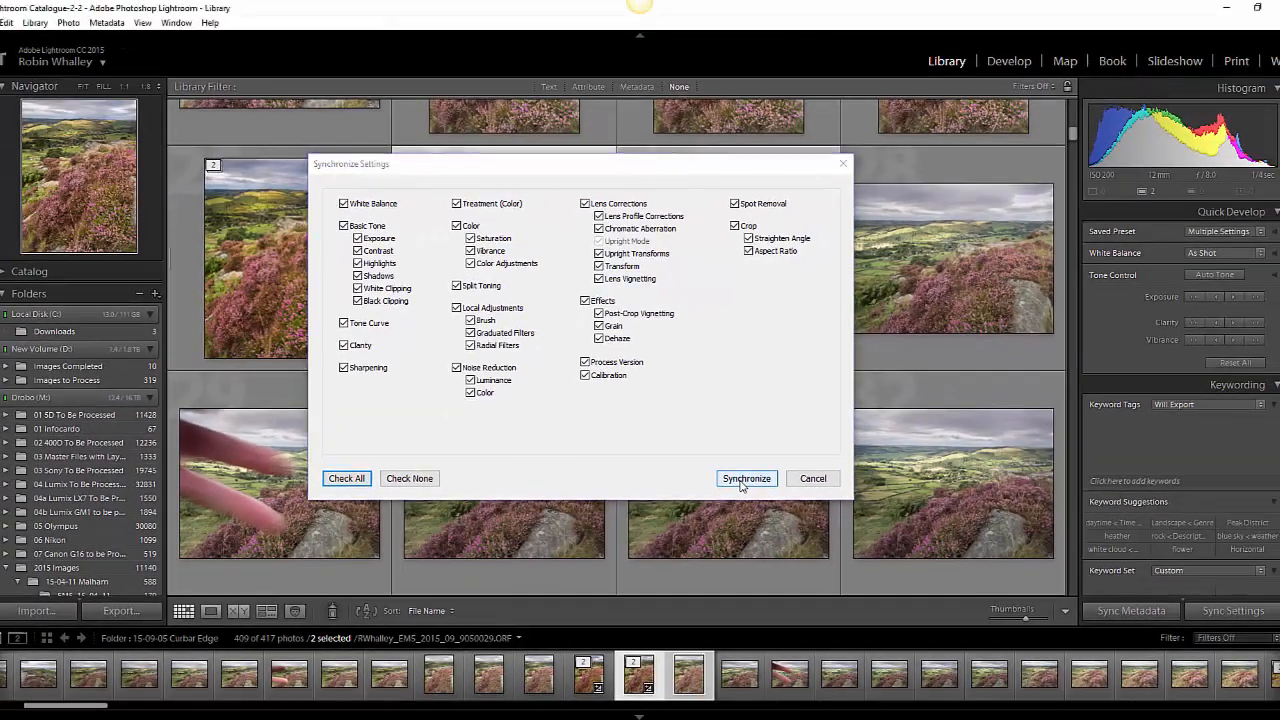
click(865, 570)
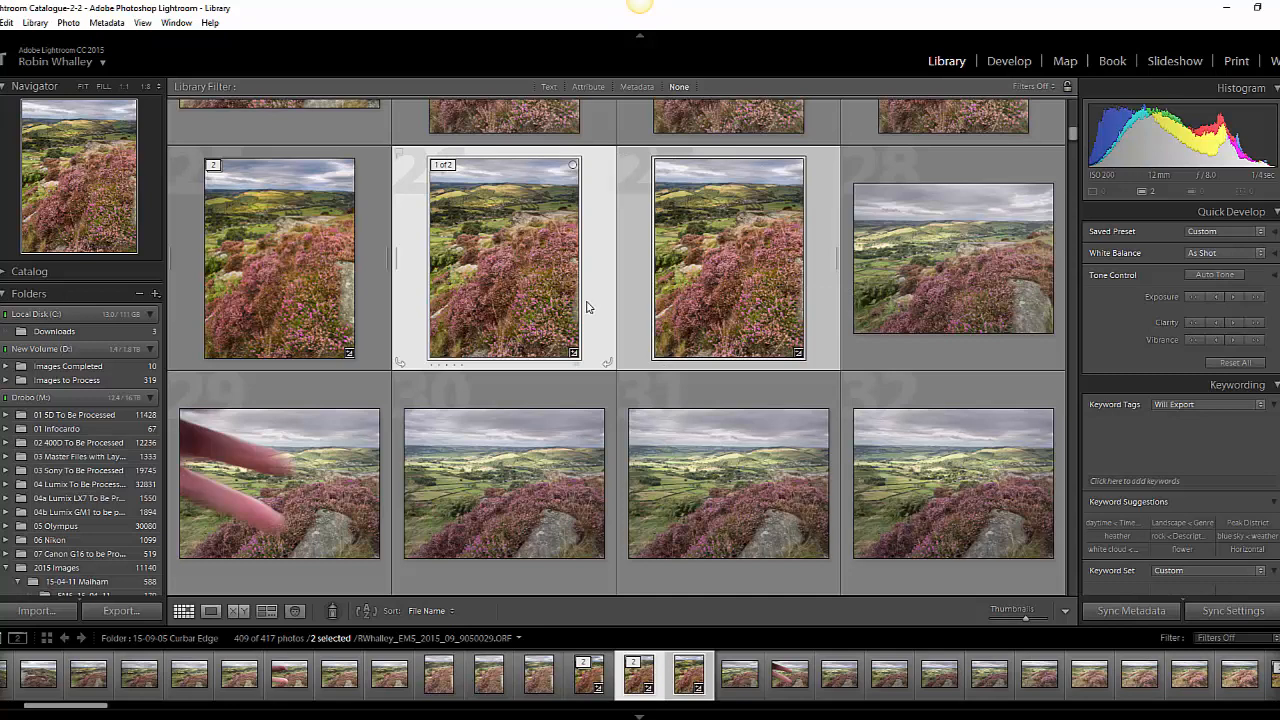
- Export the two synchronized heather photos using the previous export settings
right_click(546, 261)
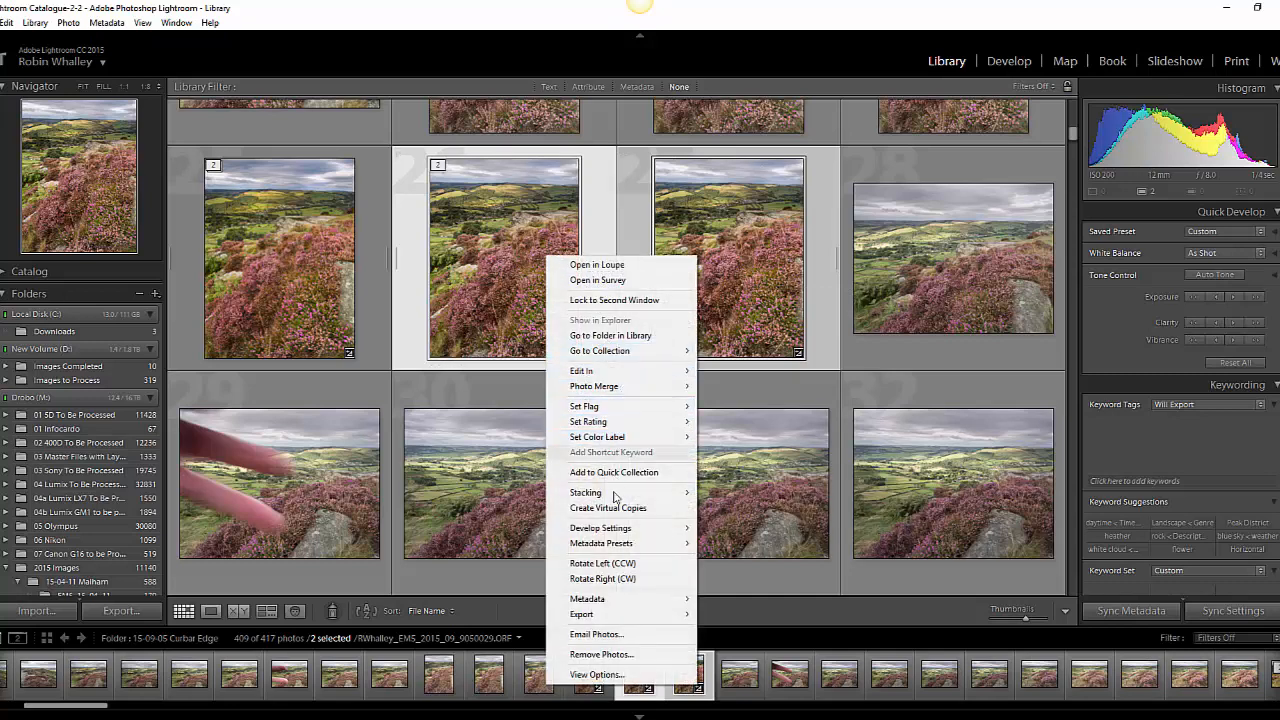
mouse_move(600, 614)
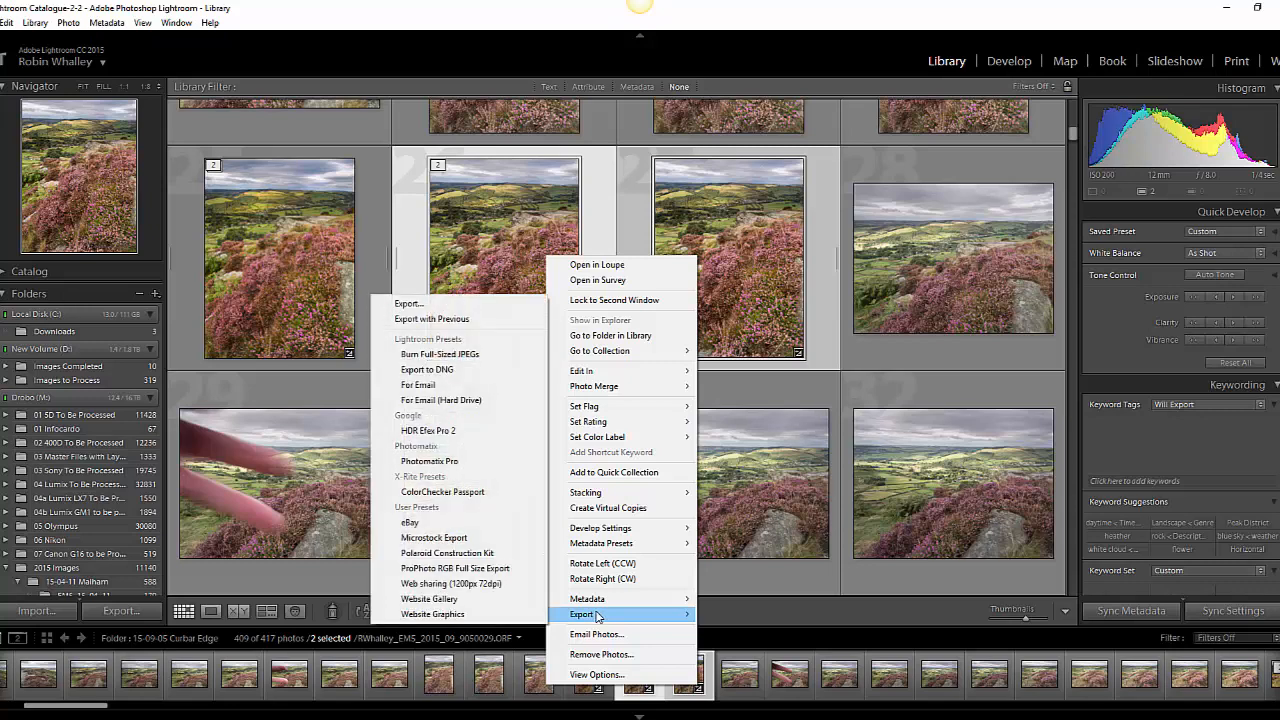
click(425, 320)
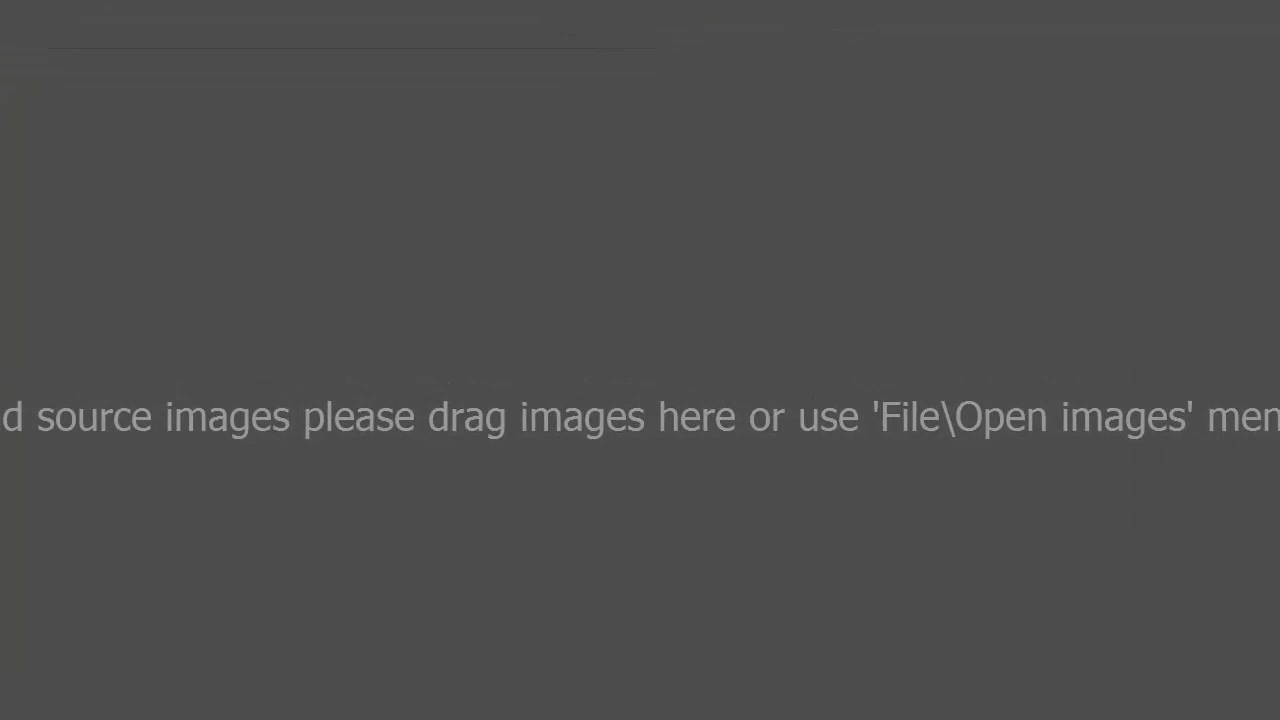
- Switch to Helicon Focus and open the exported images ending in 9050029 and 9050030 from the Stock Photography folder
key(ctrl+o)
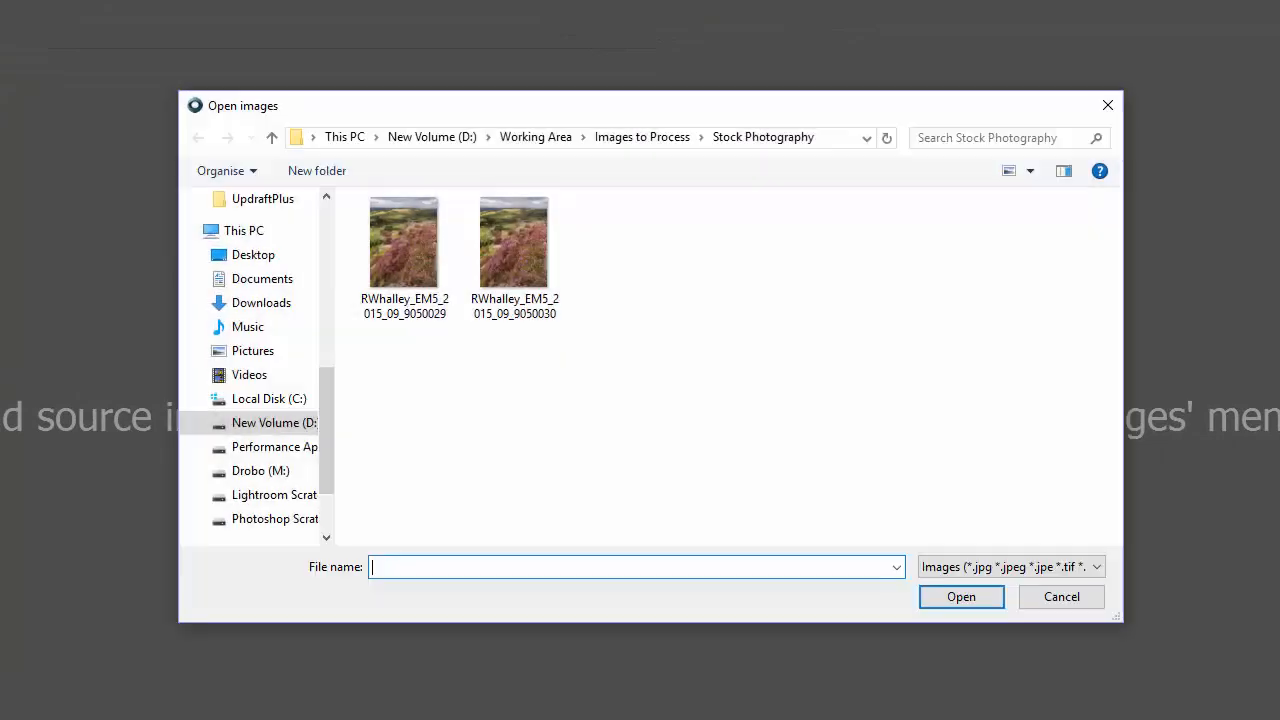
click(422, 268)
click(520, 272)
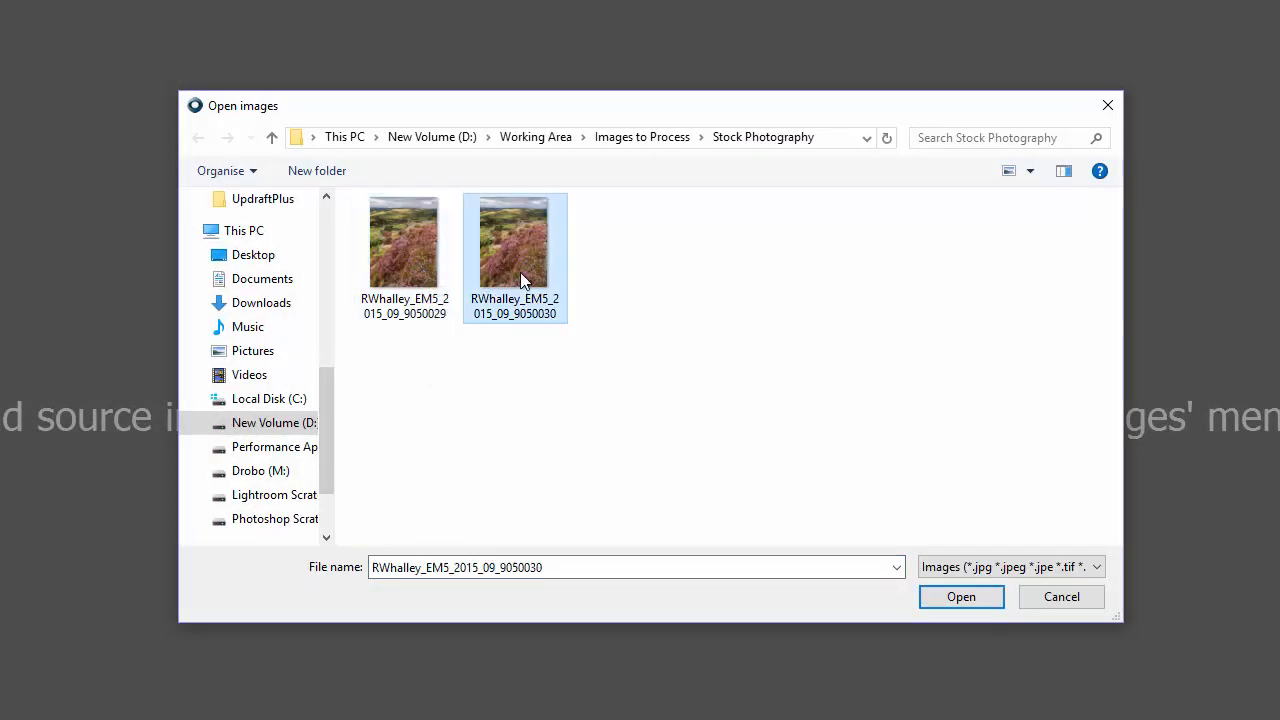
click(410, 261)
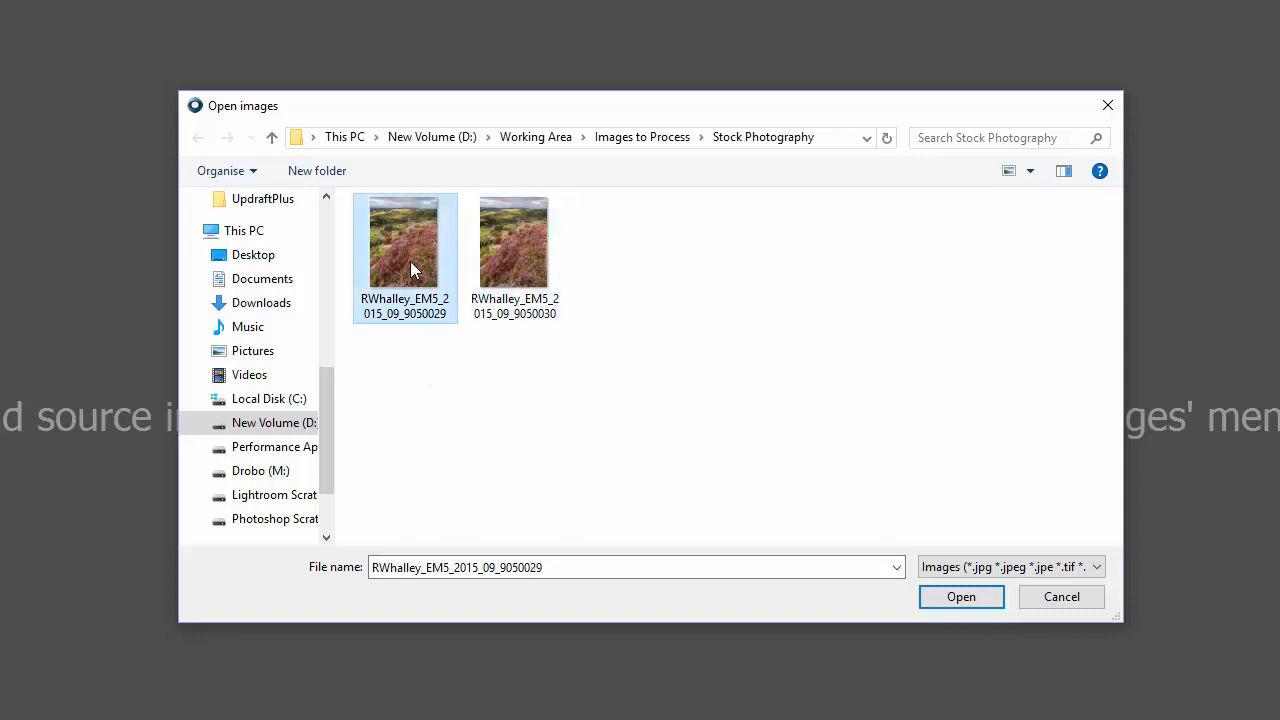
ctrl+click(503, 269)
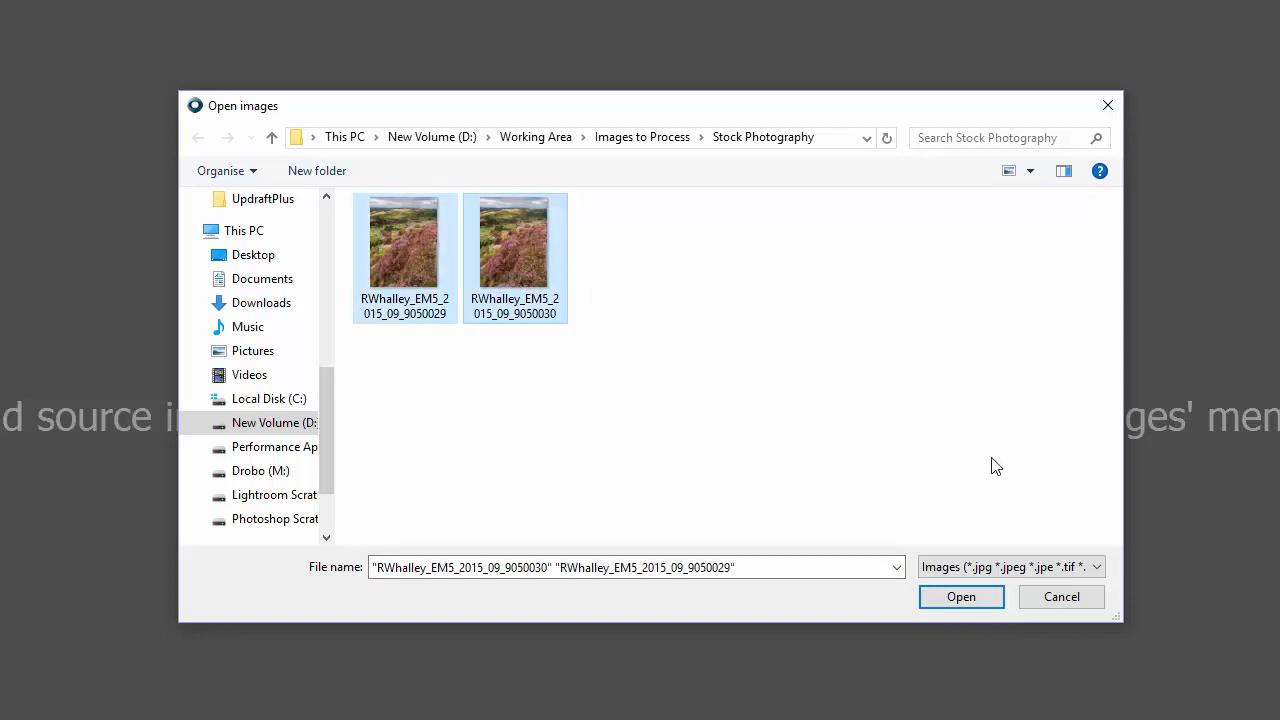
click(961, 596)
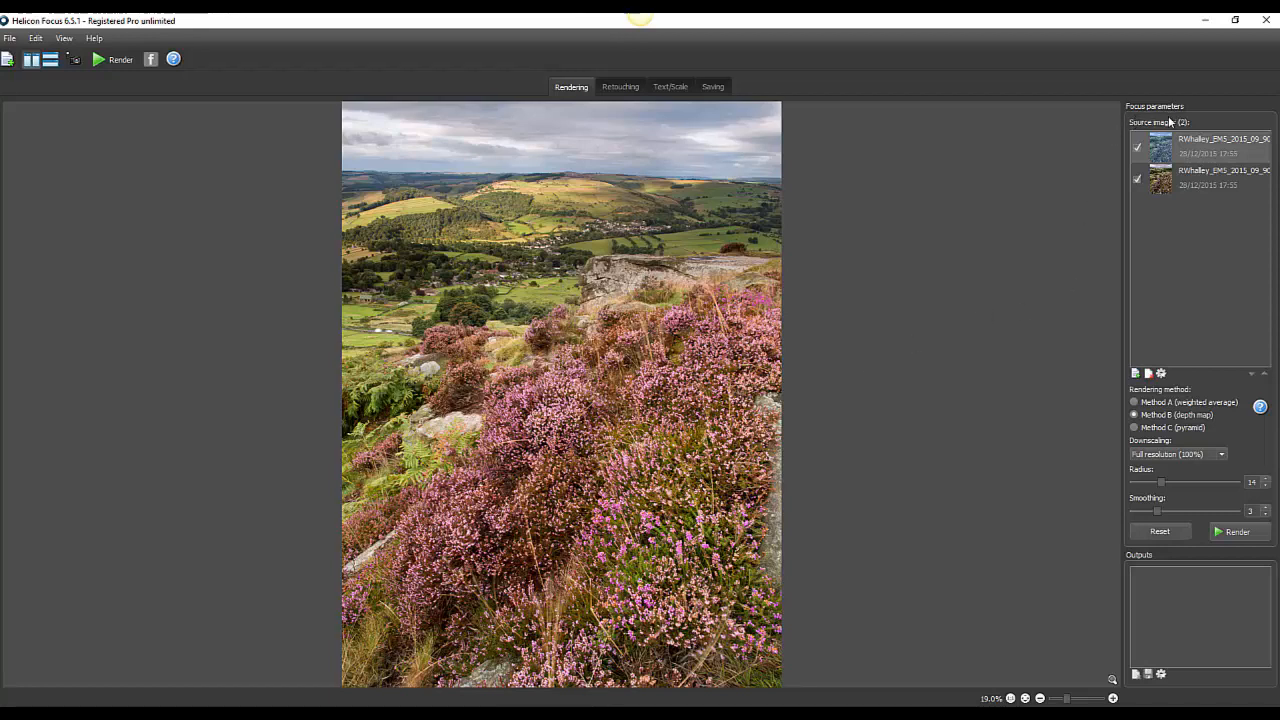
- Alternate between the two source images to compare their focus and framing in the foreground and the distance
click(1195, 183)
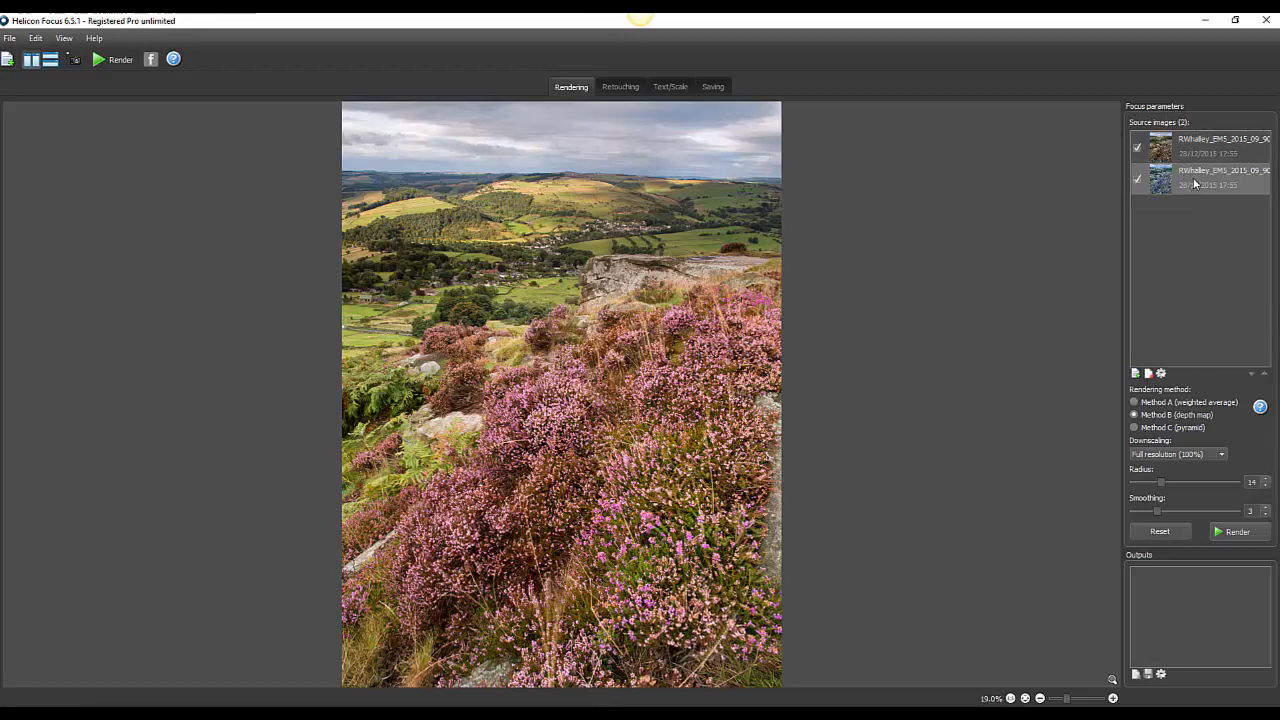
click(1201, 152)
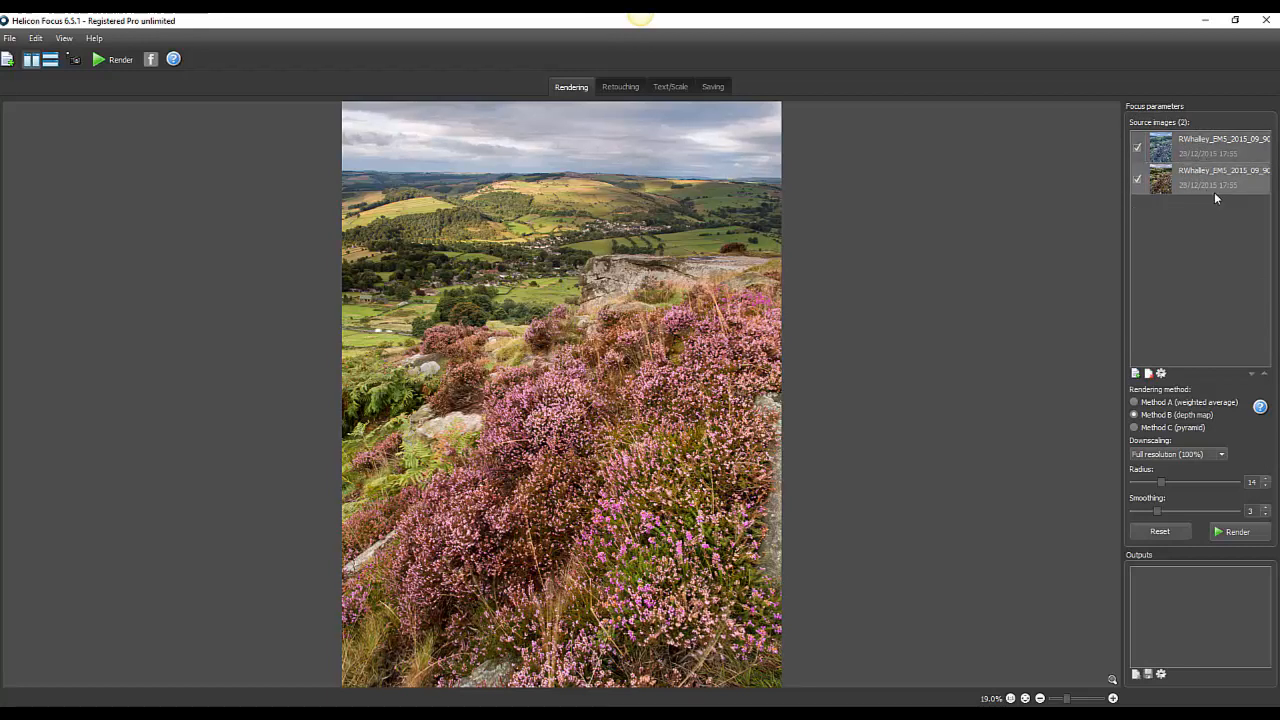
click(1210, 183)
click(1215, 156)
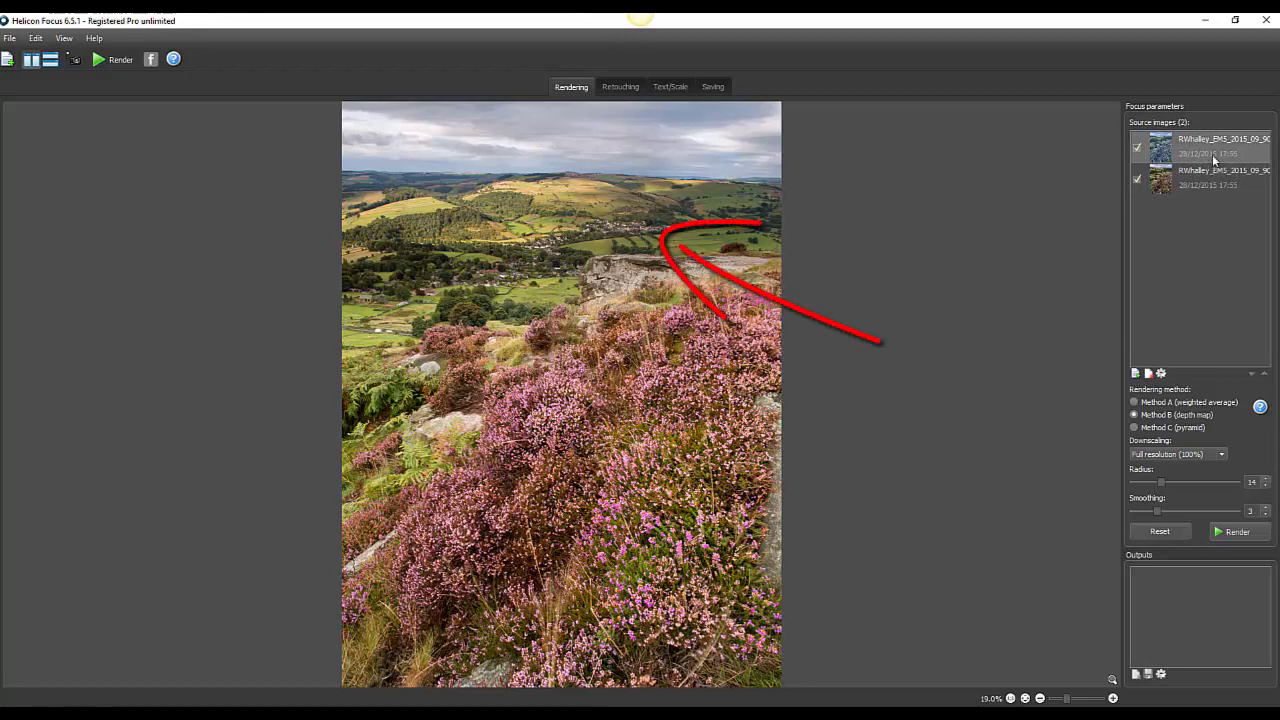
click(1214, 184)
click(1215, 152)
click(1212, 173)
click(1215, 156)
click(1216, 184)
click(1217, 148)
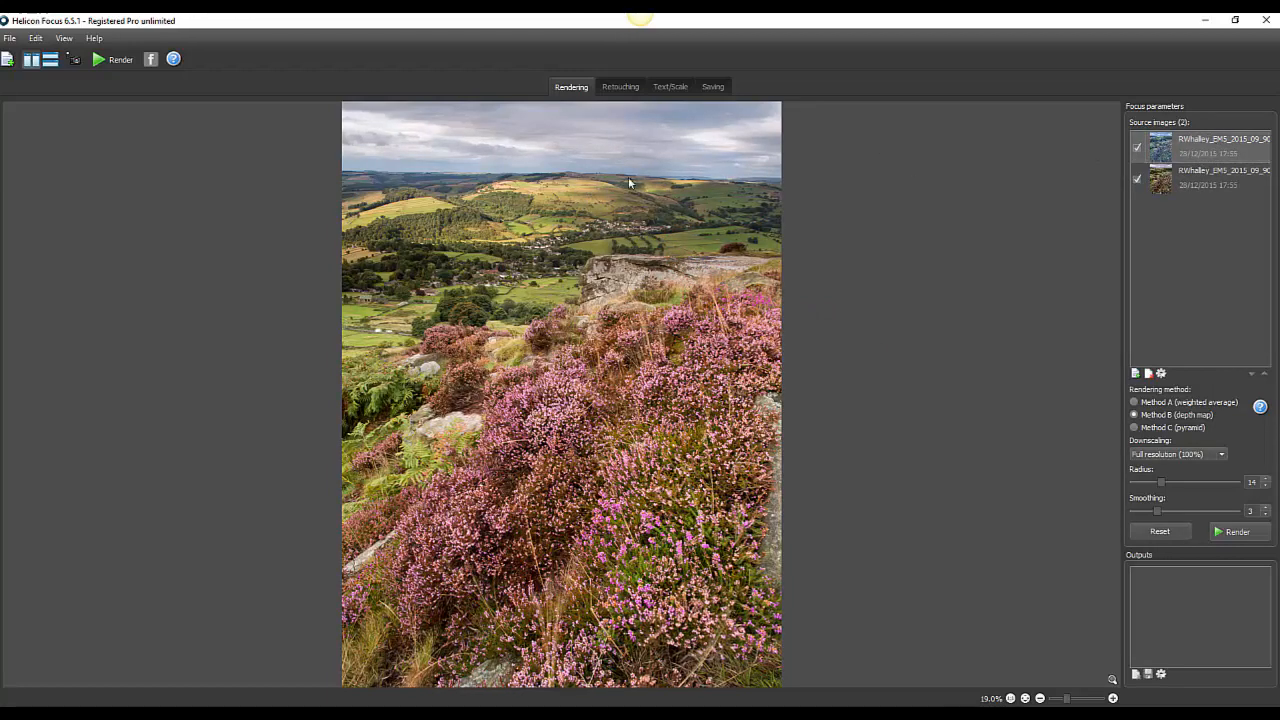
click(1183, 177)
click(1190, 161)
drag(1200, 178, 1199, 160)
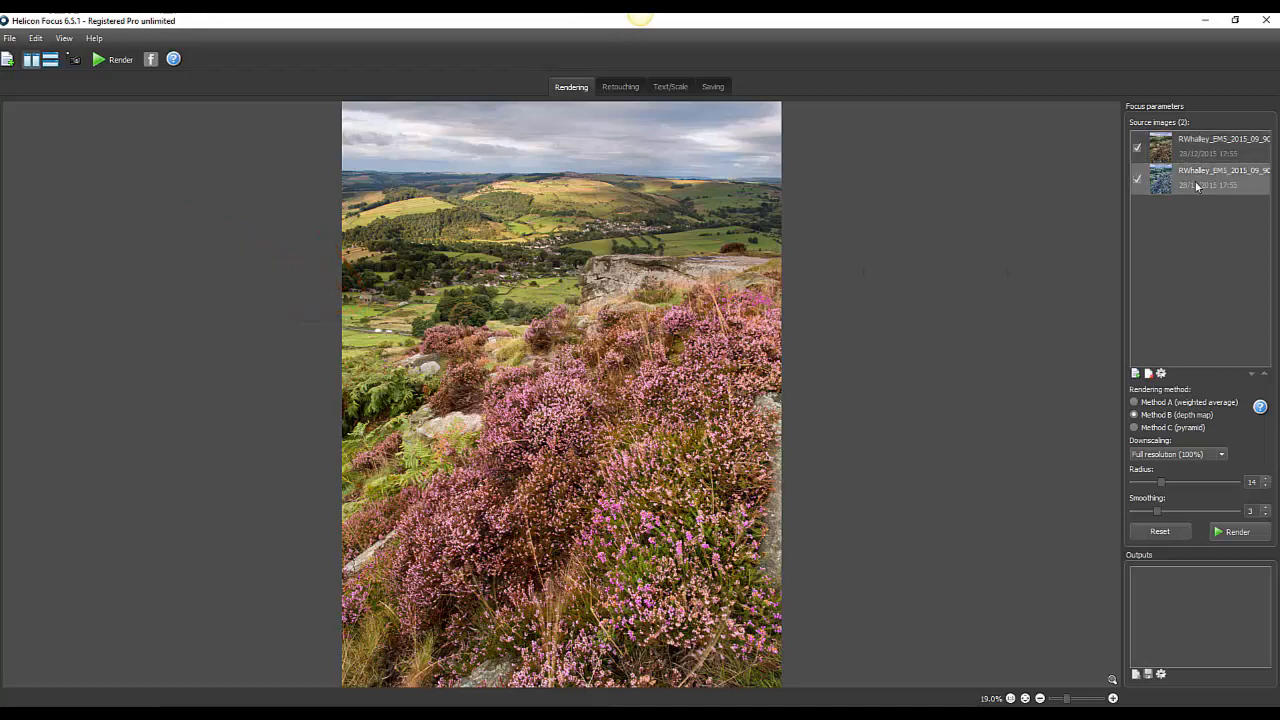
click(1200, 161)
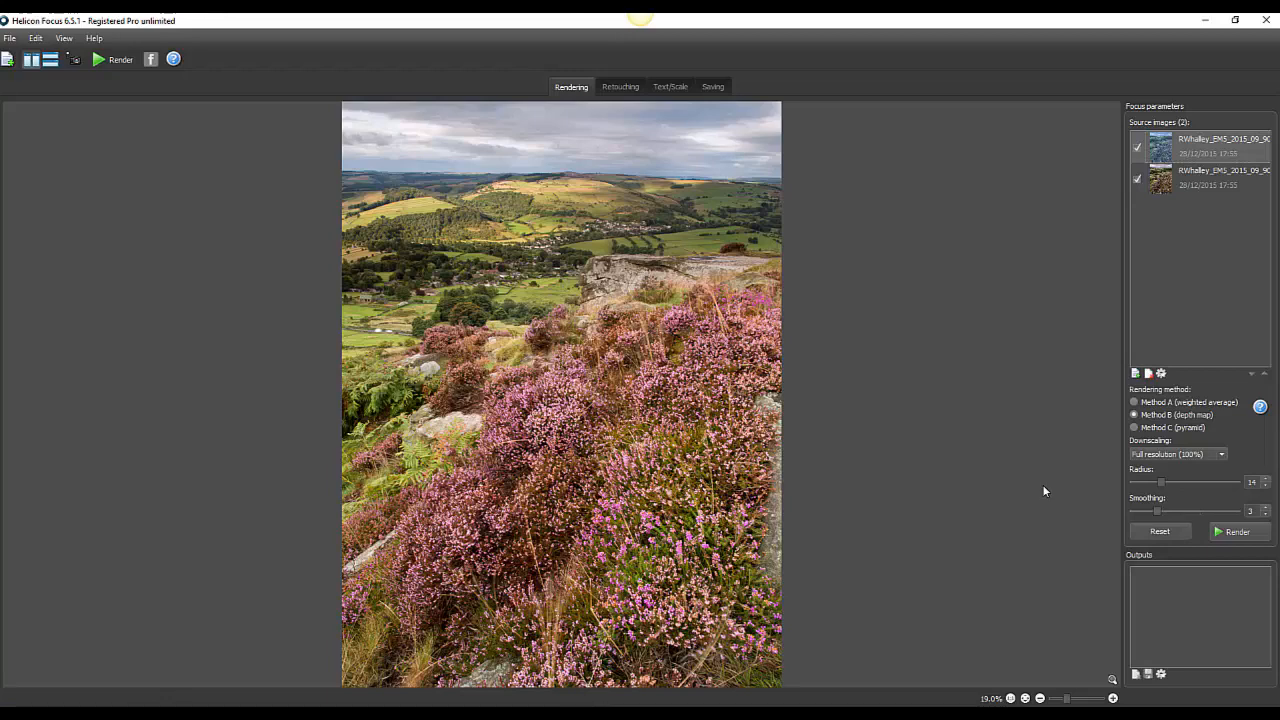
- Render the two source images into one focus-stacked output with Method B (depth map), radius 14 and smoothing 3
click(1232, 536)
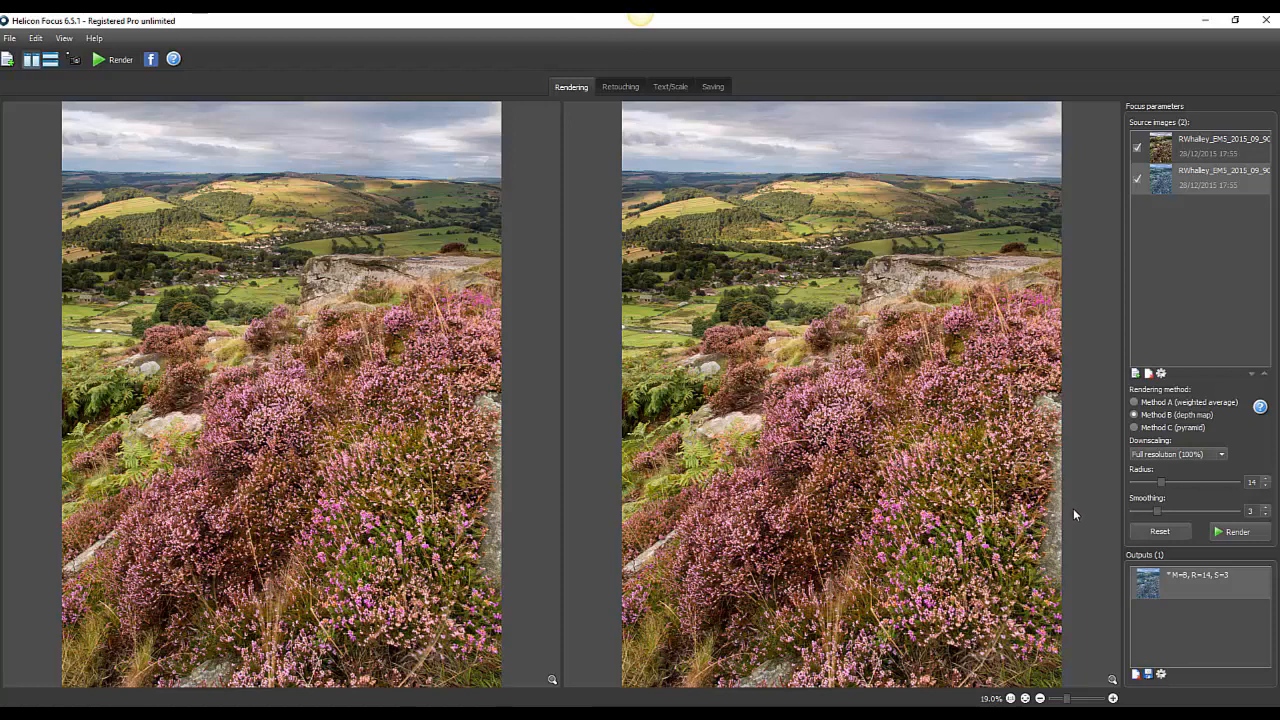
- Compare the rendered output with each source image at 100%, examining sharpness in the foreground heather and distant hills
click(1010, 699)
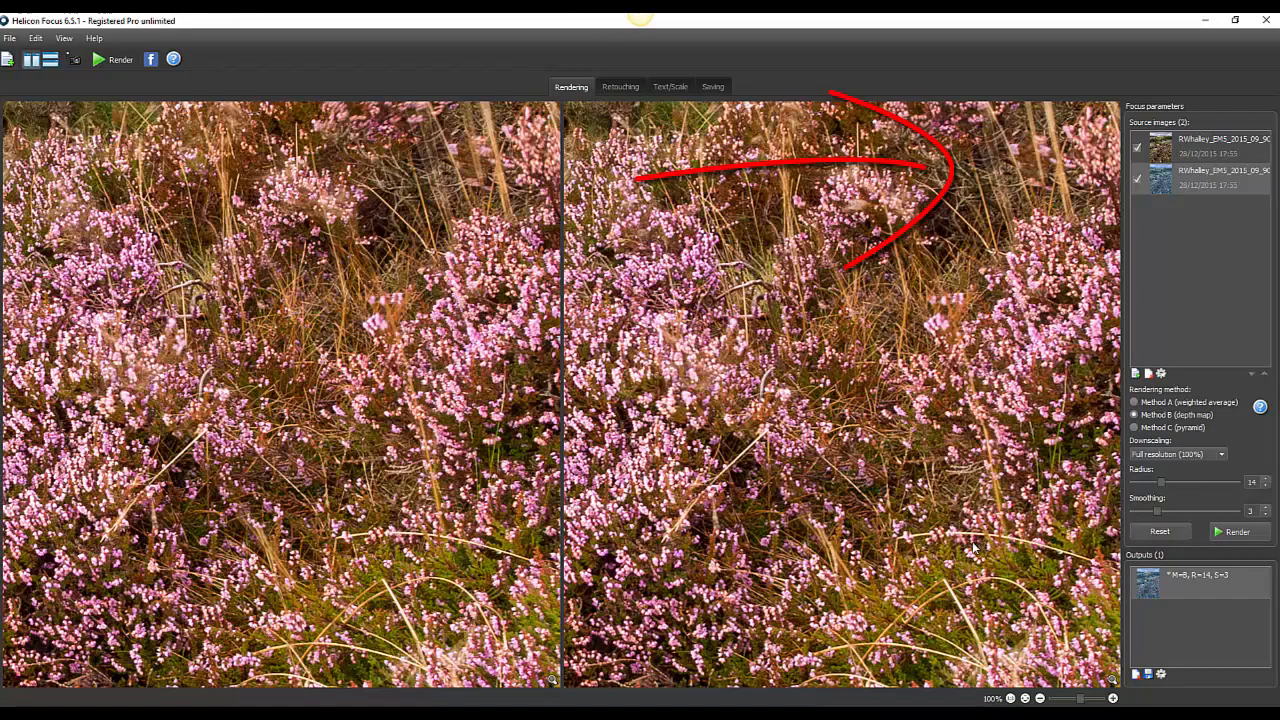
drag(1013, 621, 845, 253)
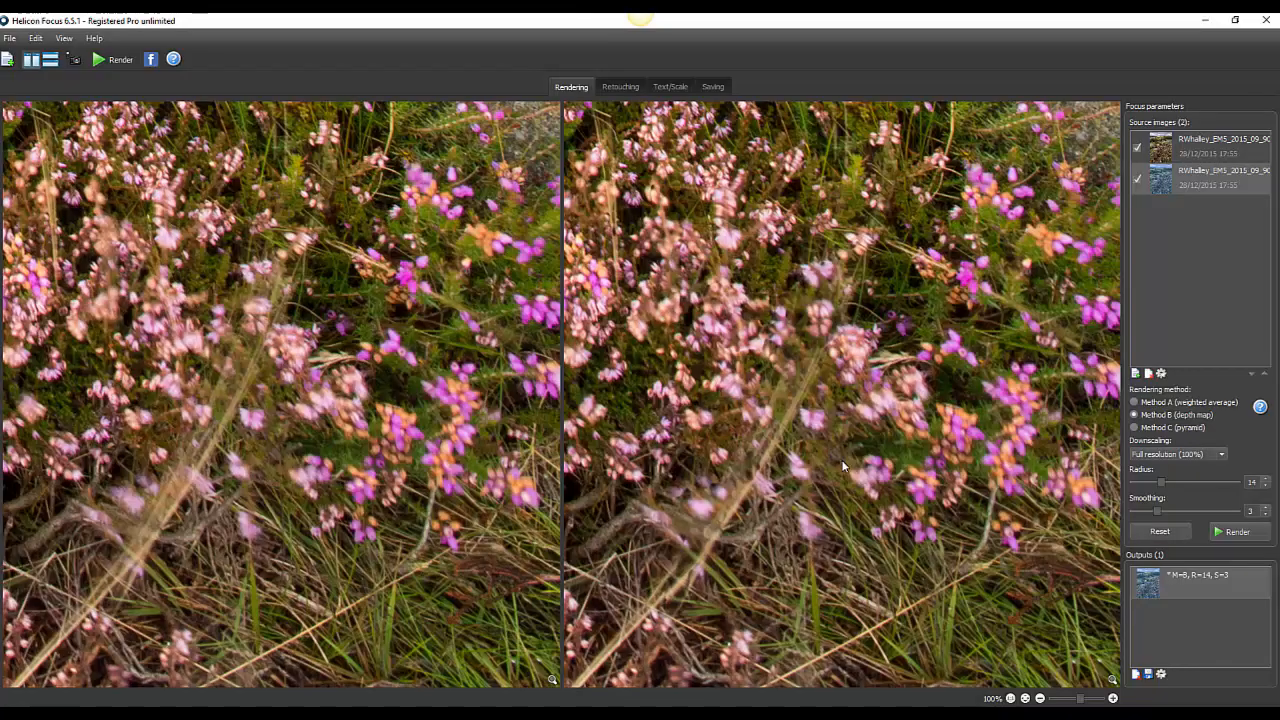
drag(847, 146, 866, 323)
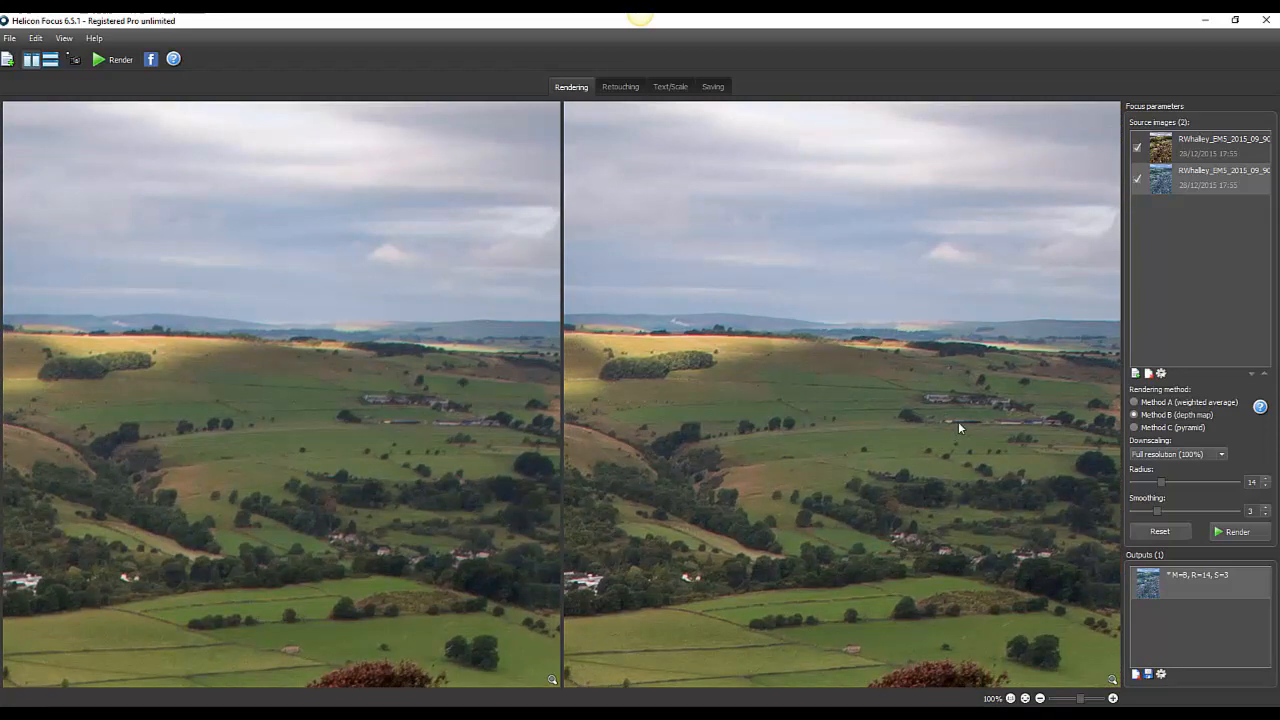
drag(914, 419, 1008, 411)
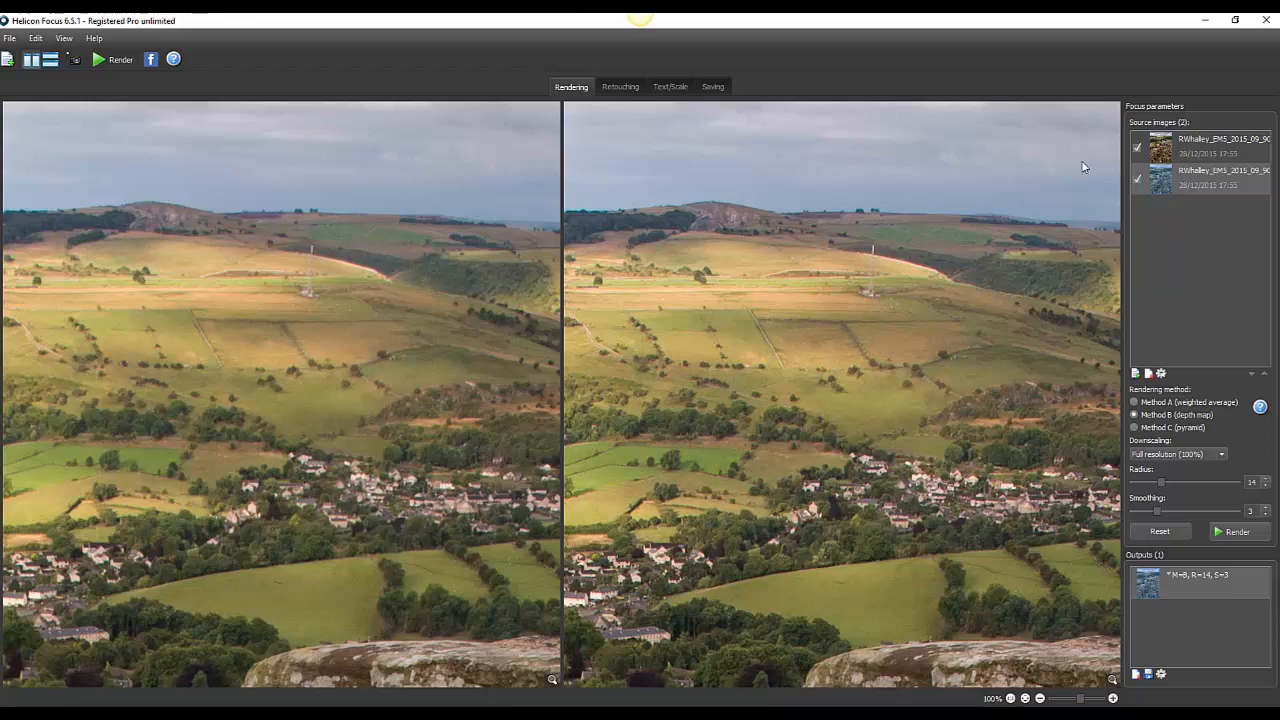
drag(1160, 178, 1185, 147)
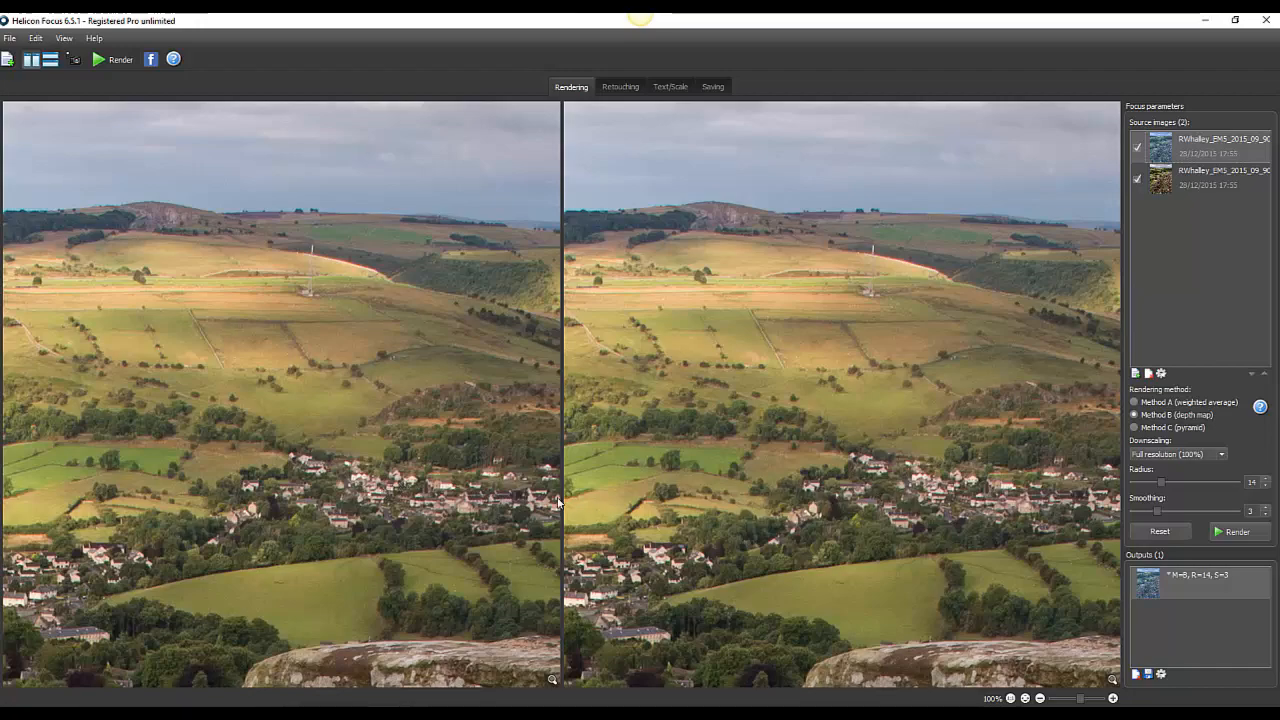
drag(792, 620, 833, 448)
drag(800, 530, 841, 191)
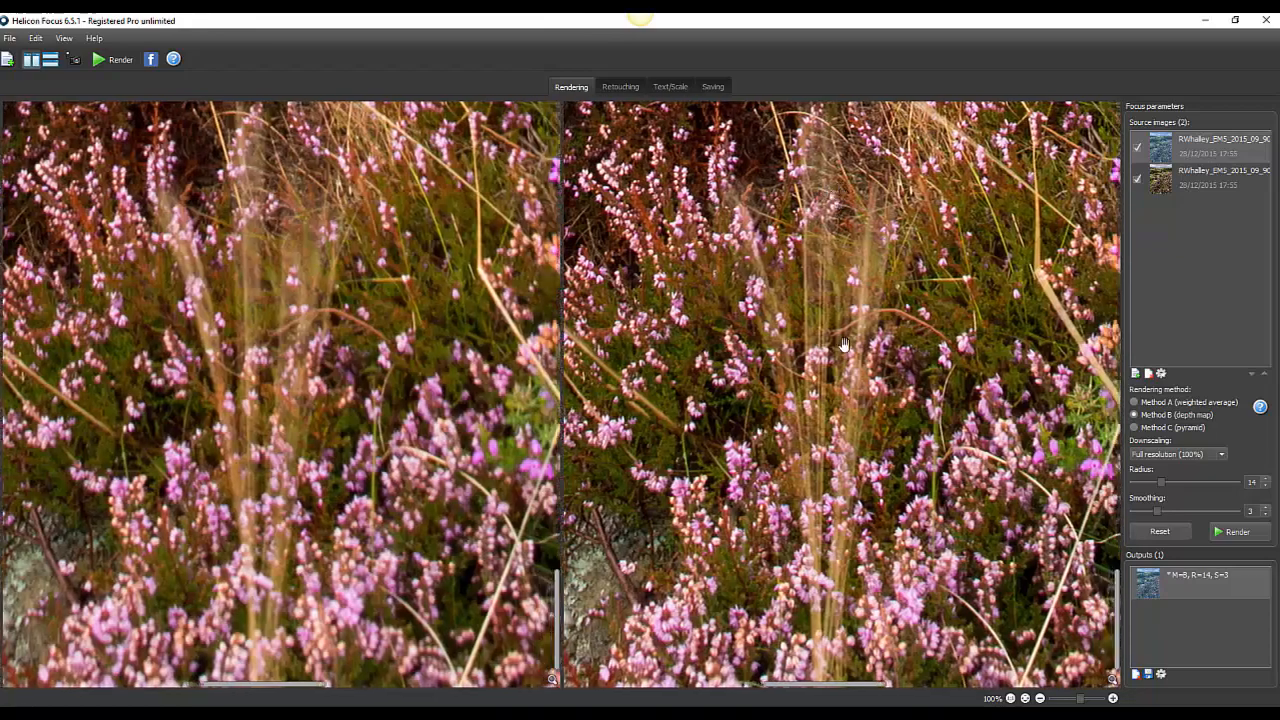
drag(725, 374, 628, 340)
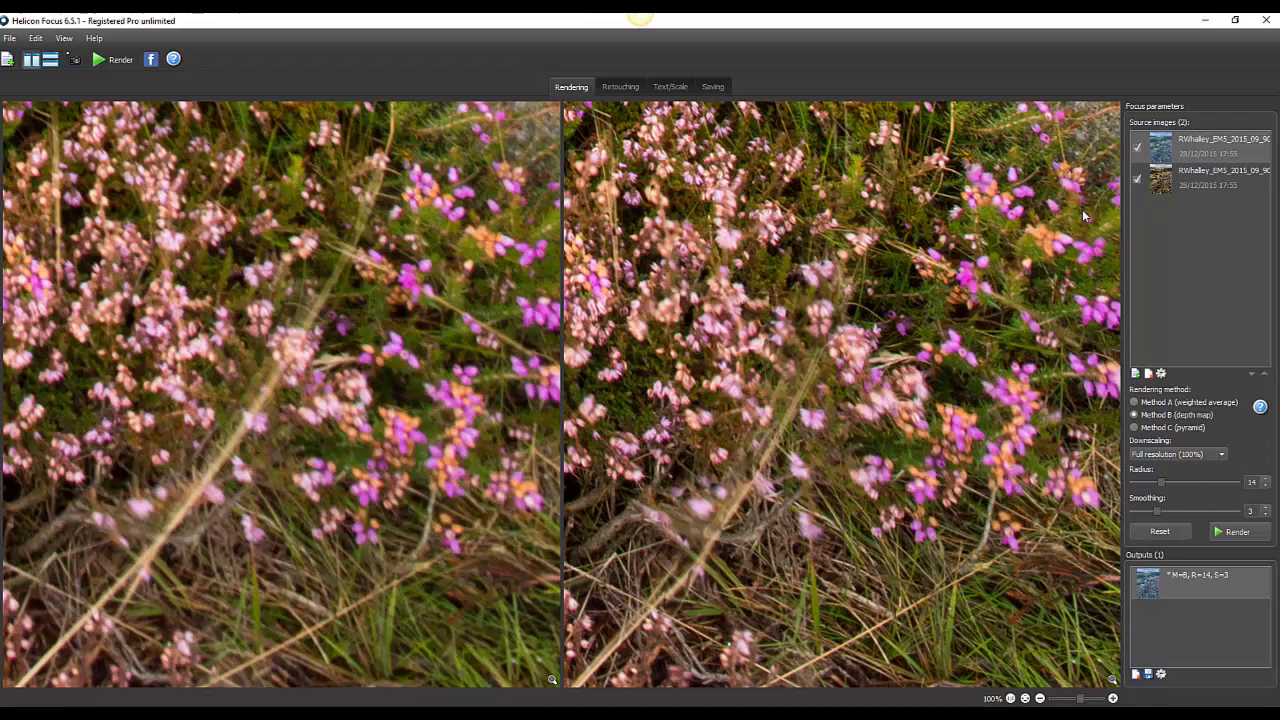
- Examine the retouching maps of both source images to see which areas each contributes, then hide the map
click(632, 86)
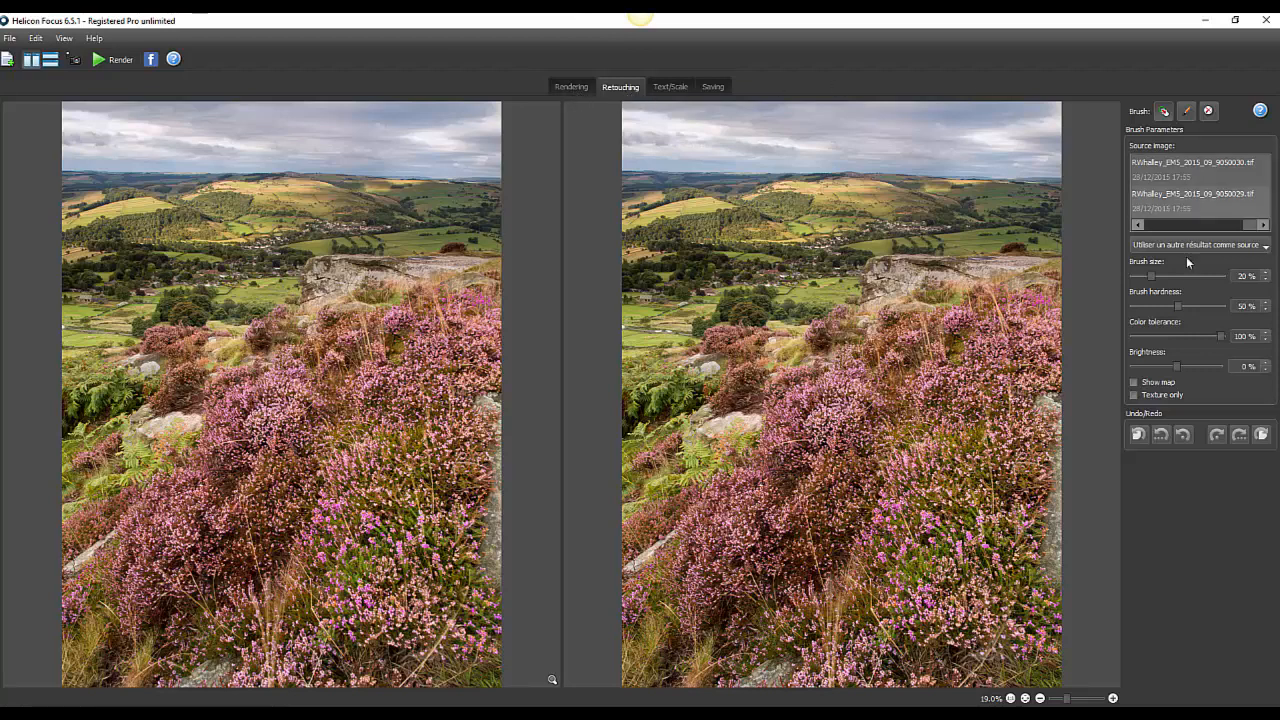
click(1134, 382)
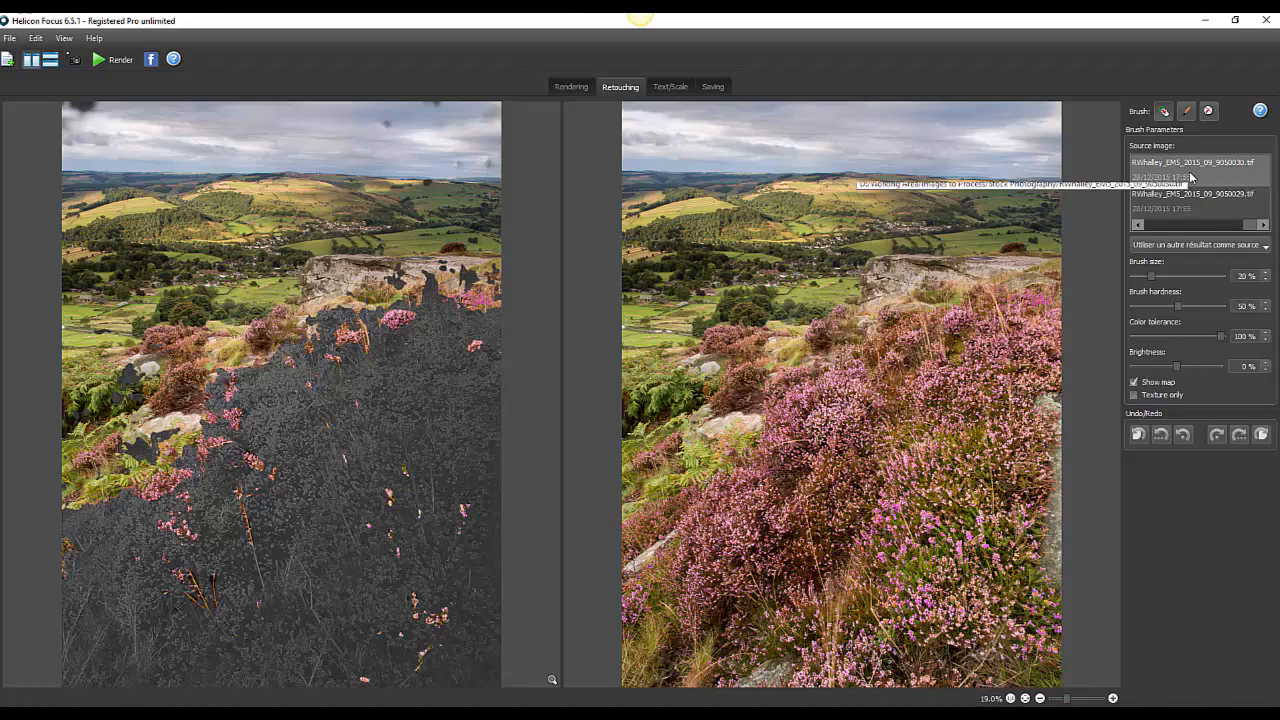
click(1189, 204)
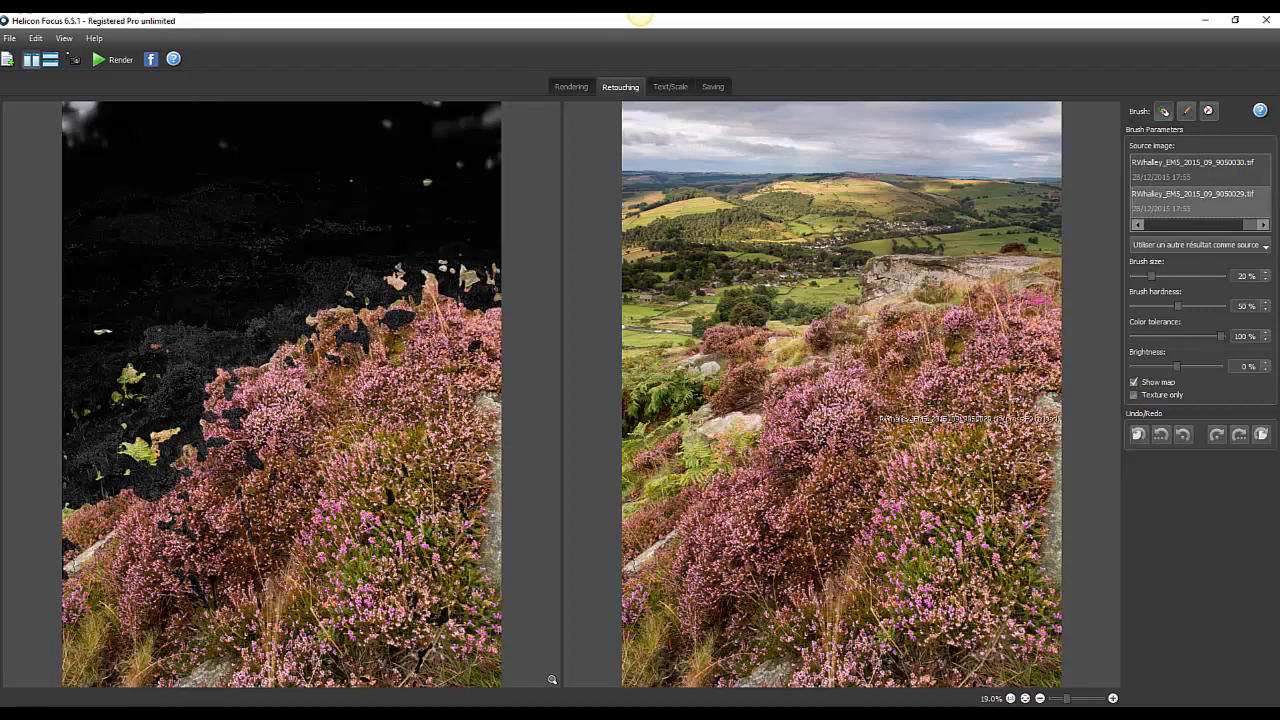
click(1134, 383)
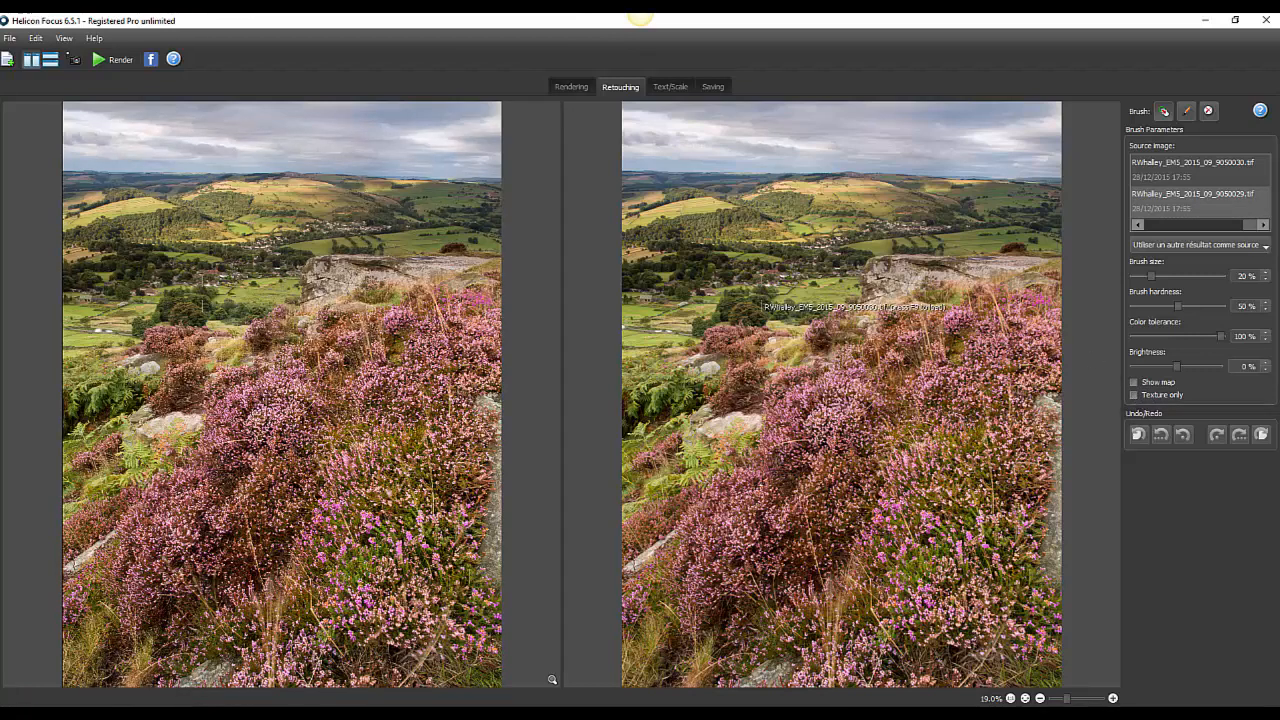
- Paint out the blurred vehicle at the road's left end from the source image ending 9050029, with brush size 13%
click(1010, 699)
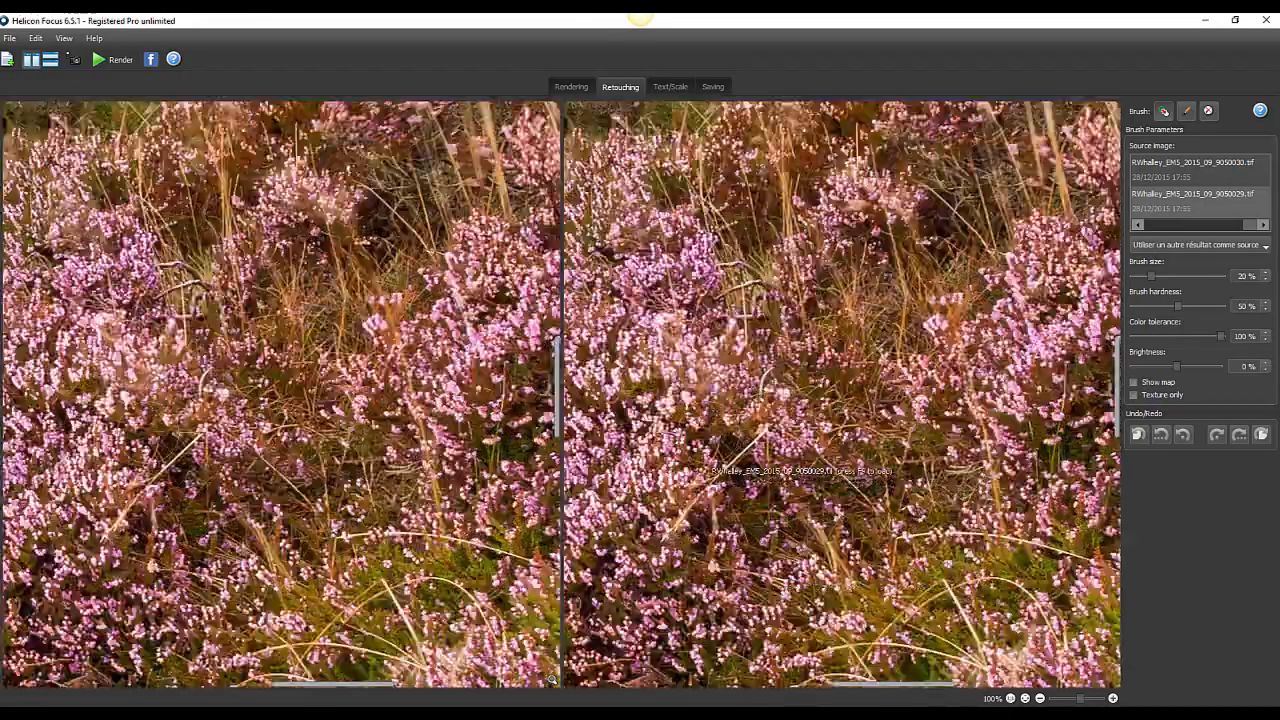
drag(691, 184, 819, 325)
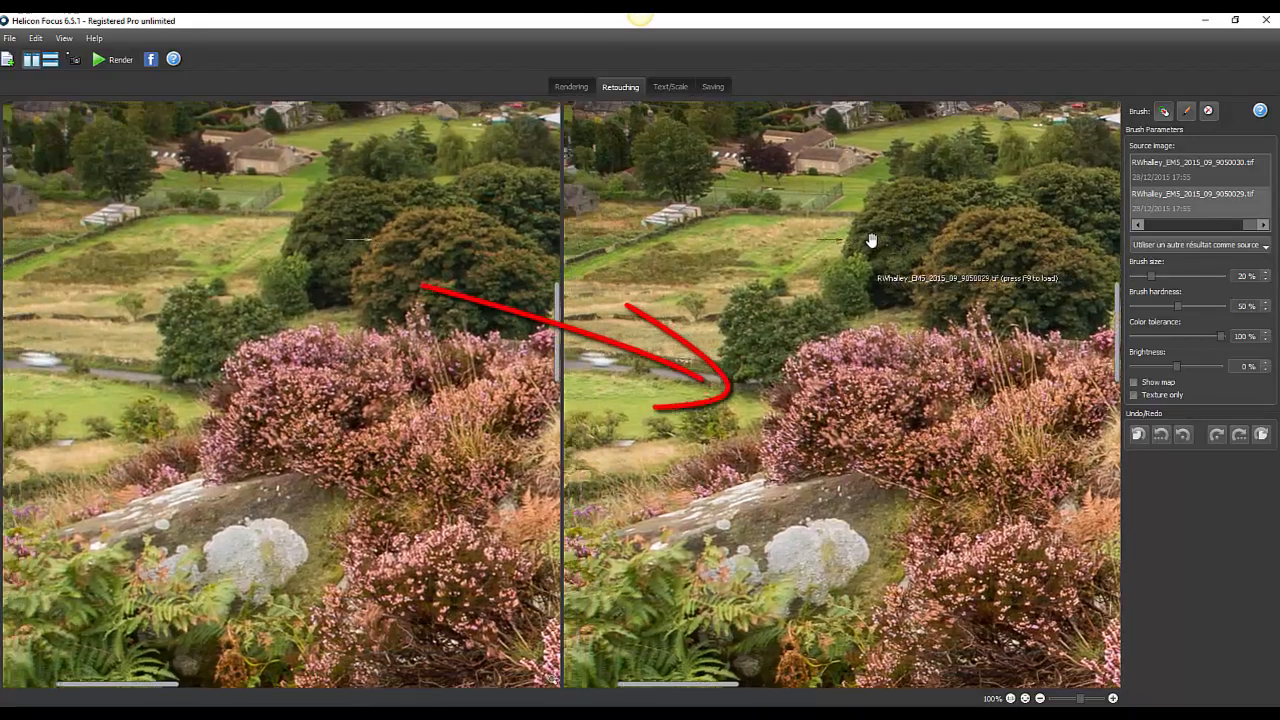
drag(686, 318, 806, 334)
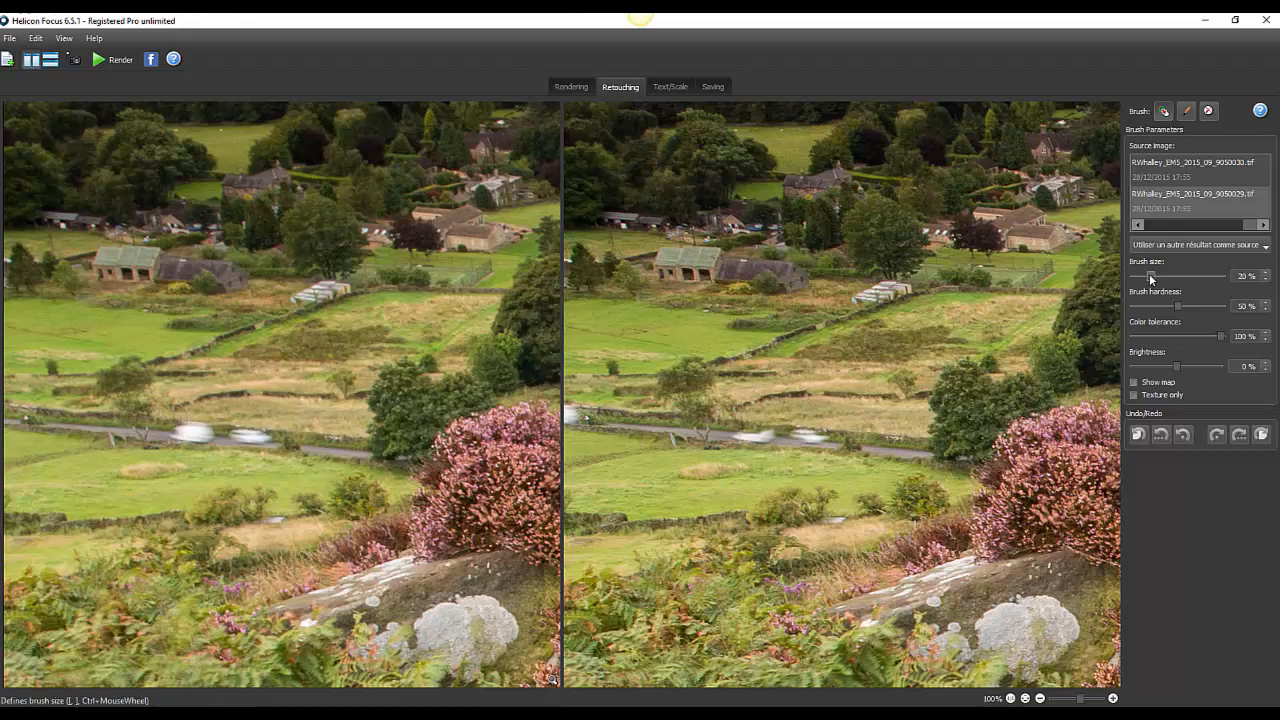
drag(1149, 275, 1145, 275)
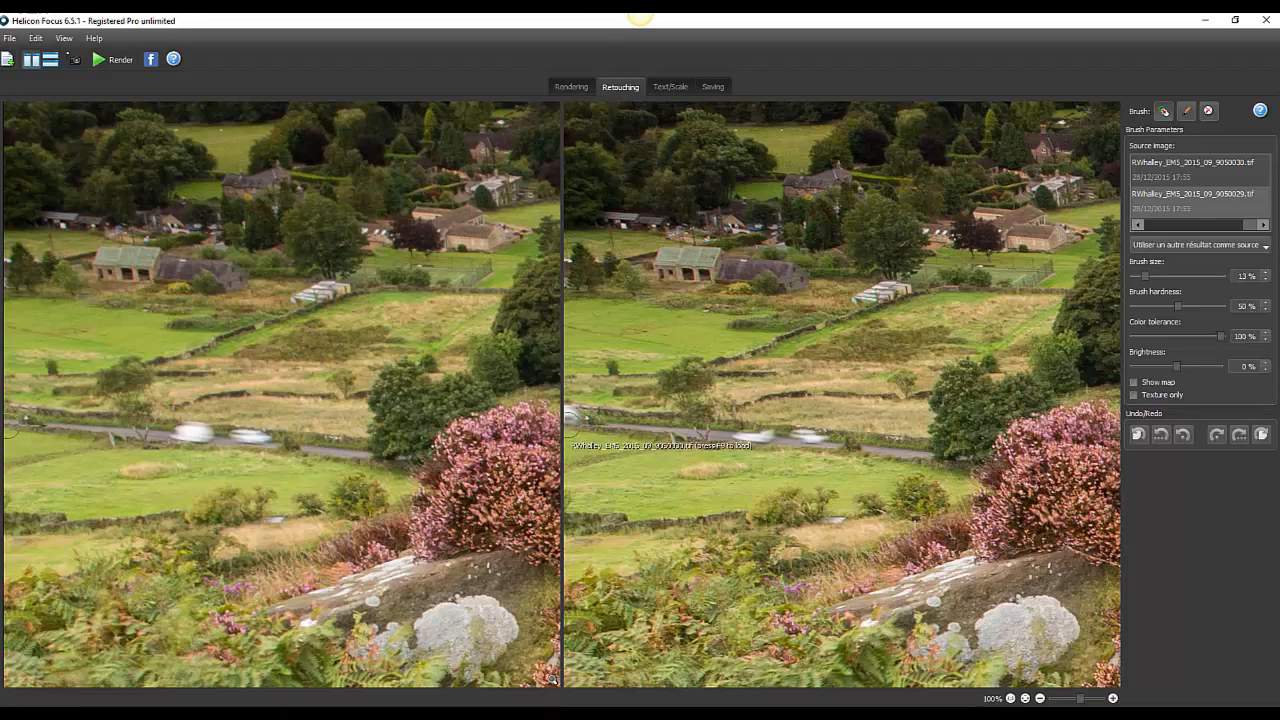
click(12, 414)
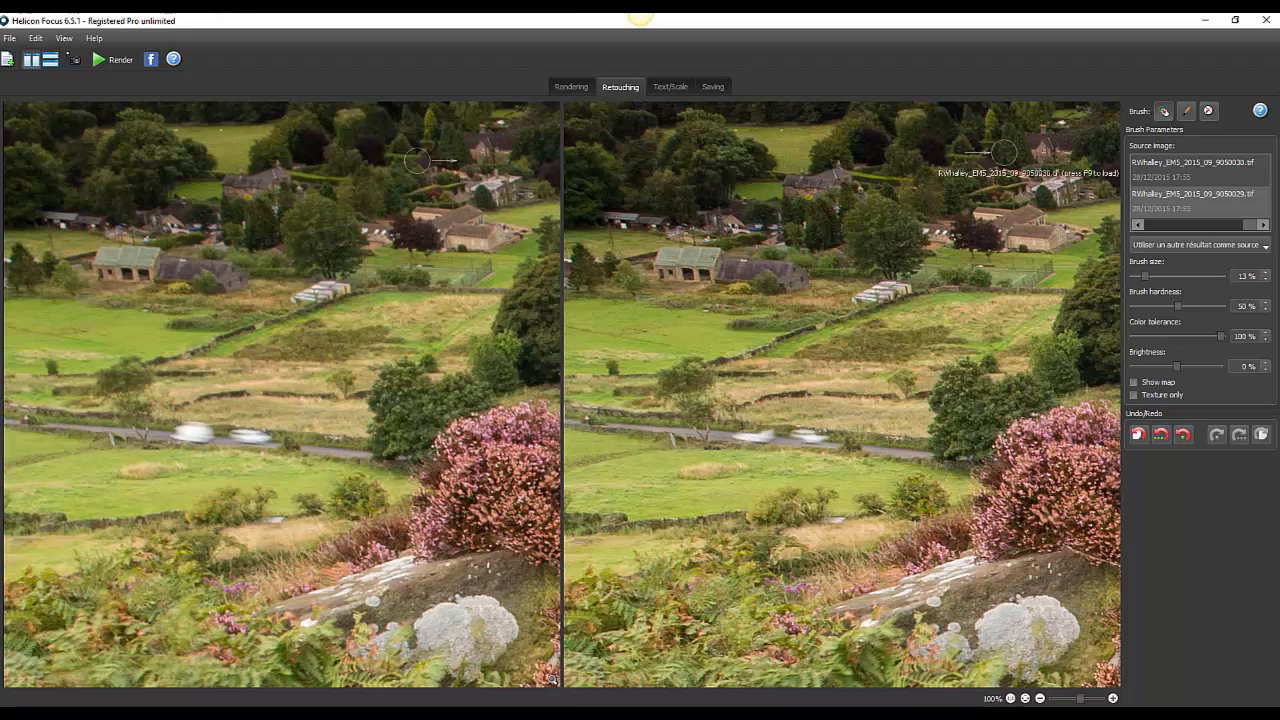
- Paint out the two remaining blurred vehicles on the road, using the image ending 9050030 as the retouching source
click(1167, 178)
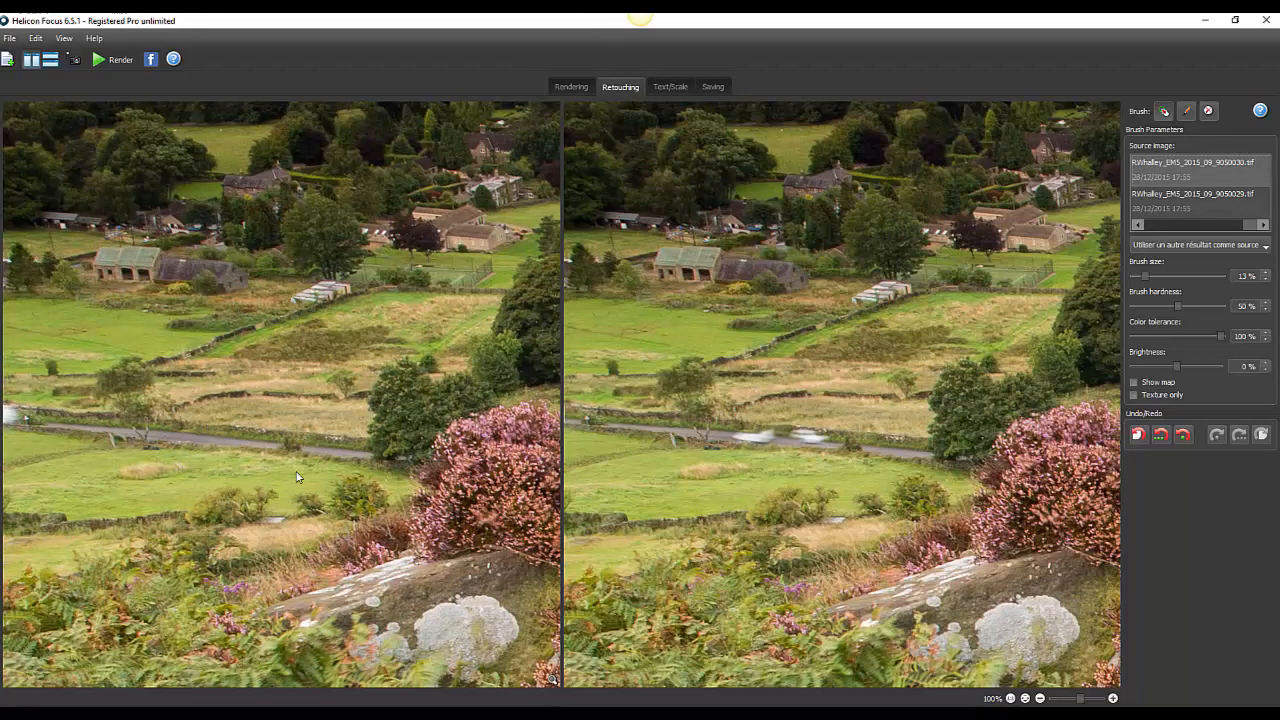
drag(734, 432, 827, 438)
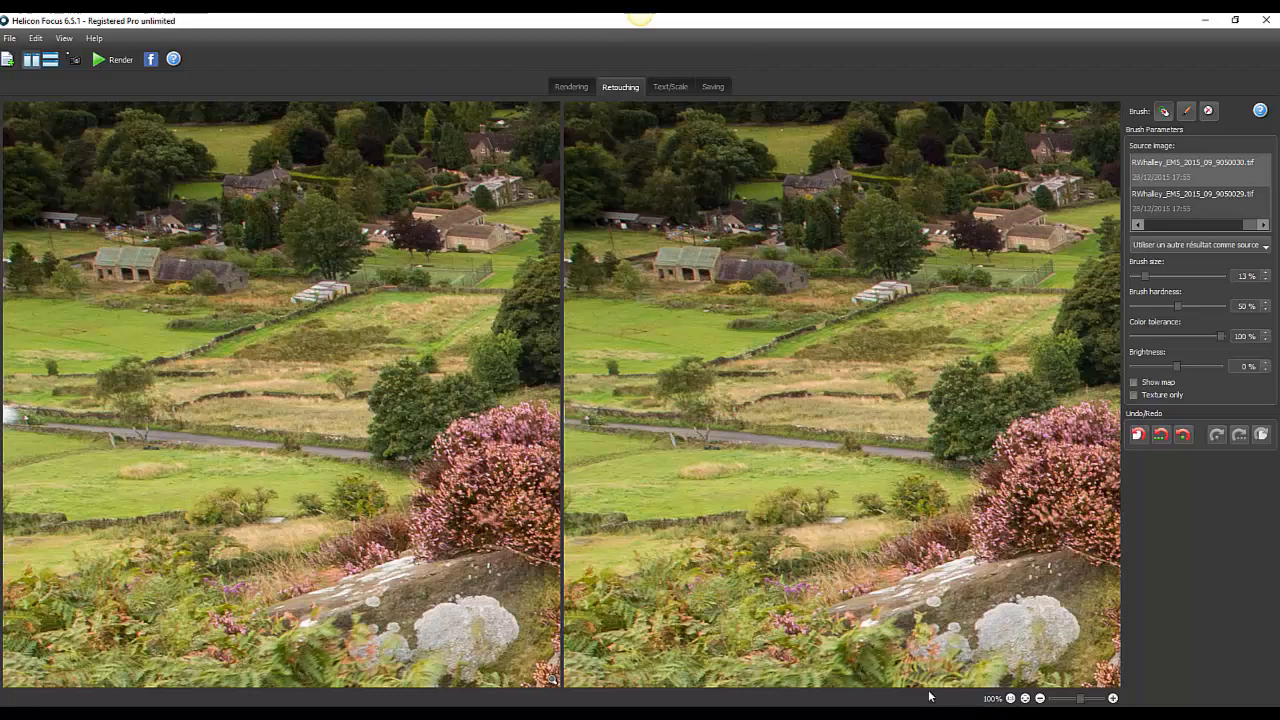
click(1025, 699)
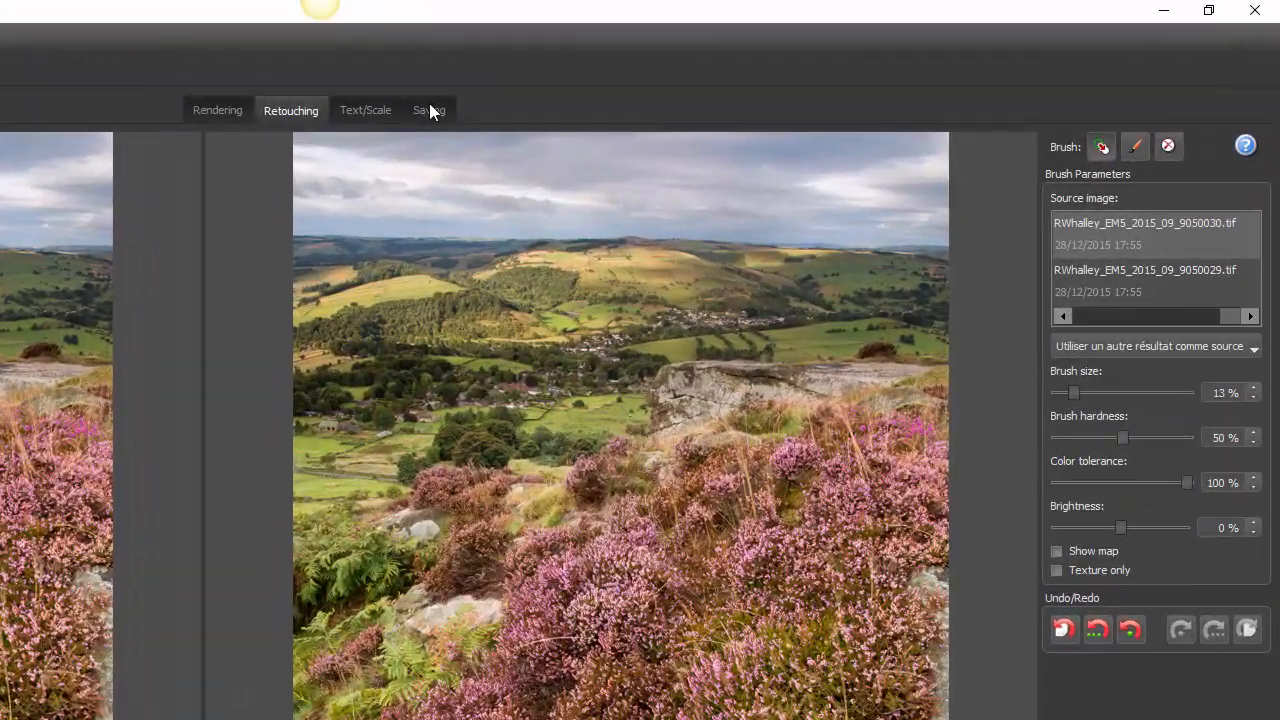
click(713, 87)
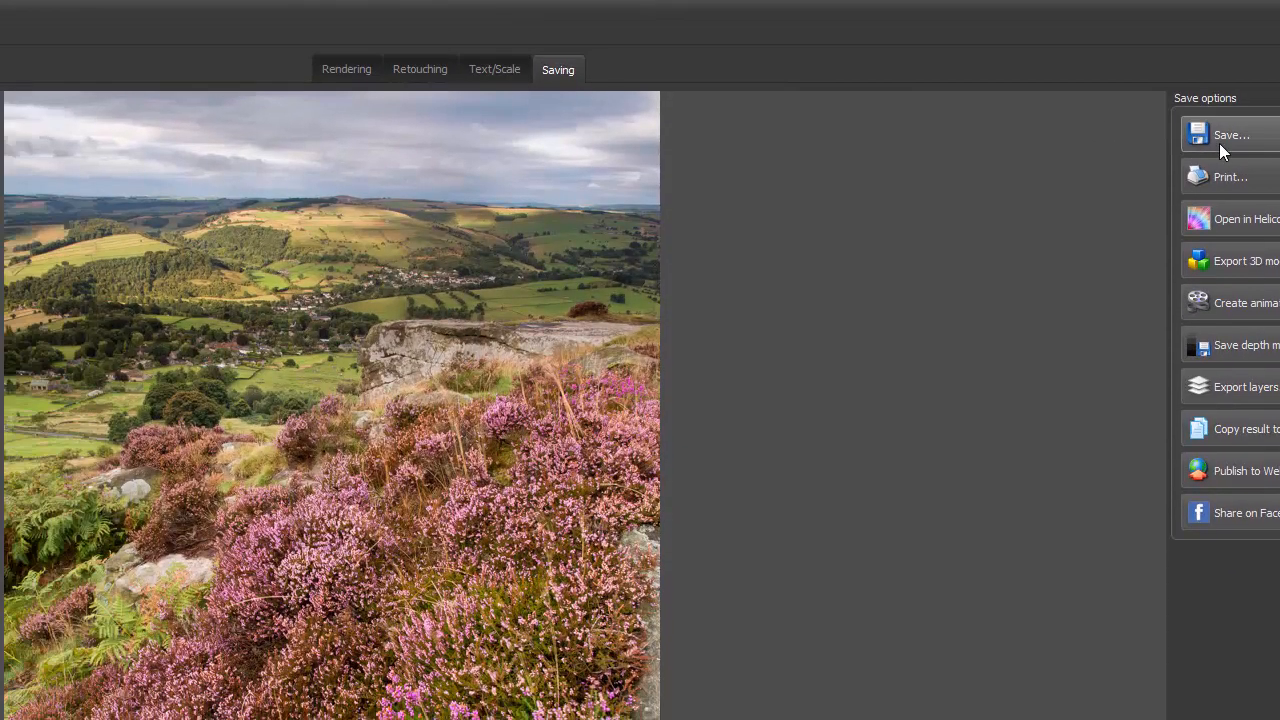
click(1100, 176)
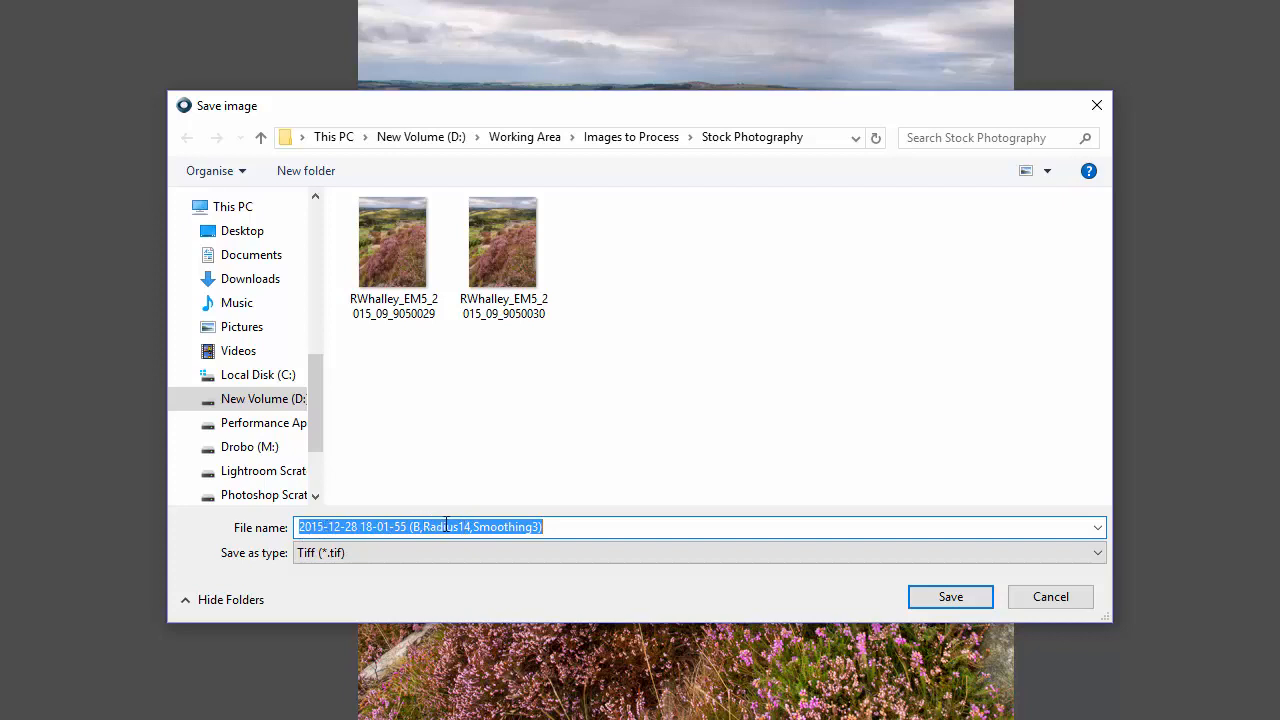
drag(566, 527, 298, 534)
click(580, 530)
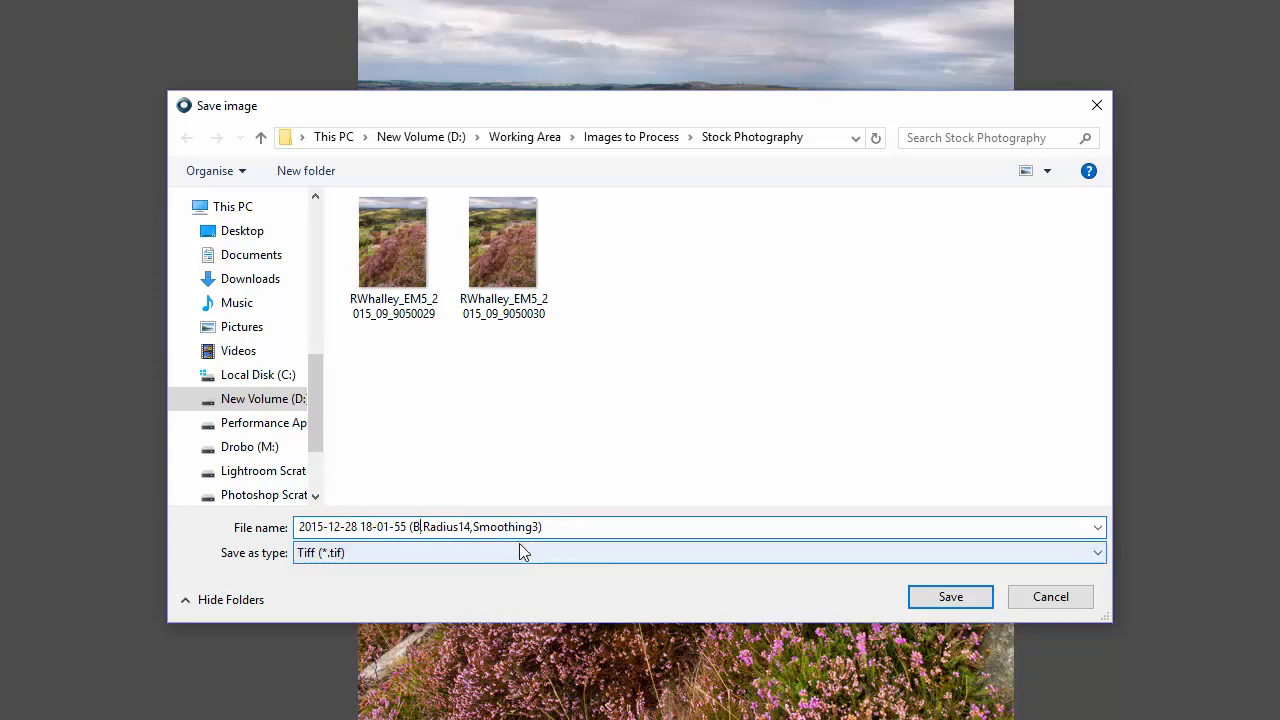
click(421, 527)
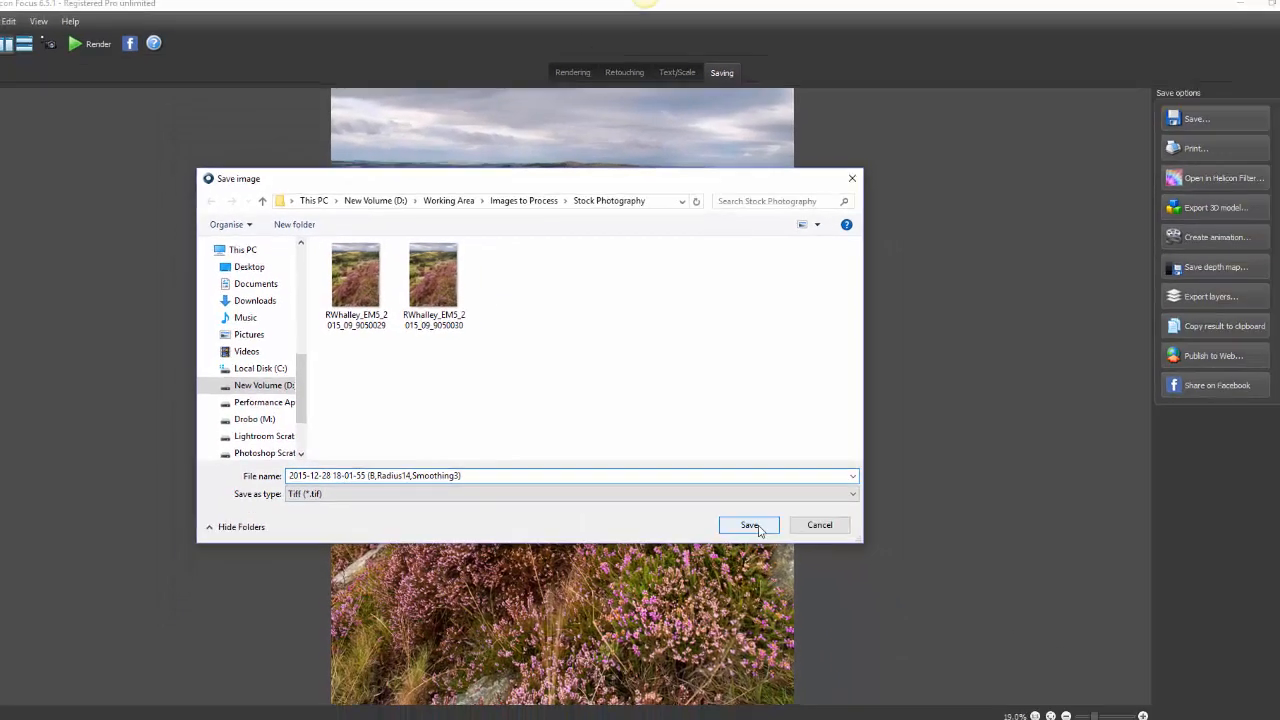
click(951, 597)
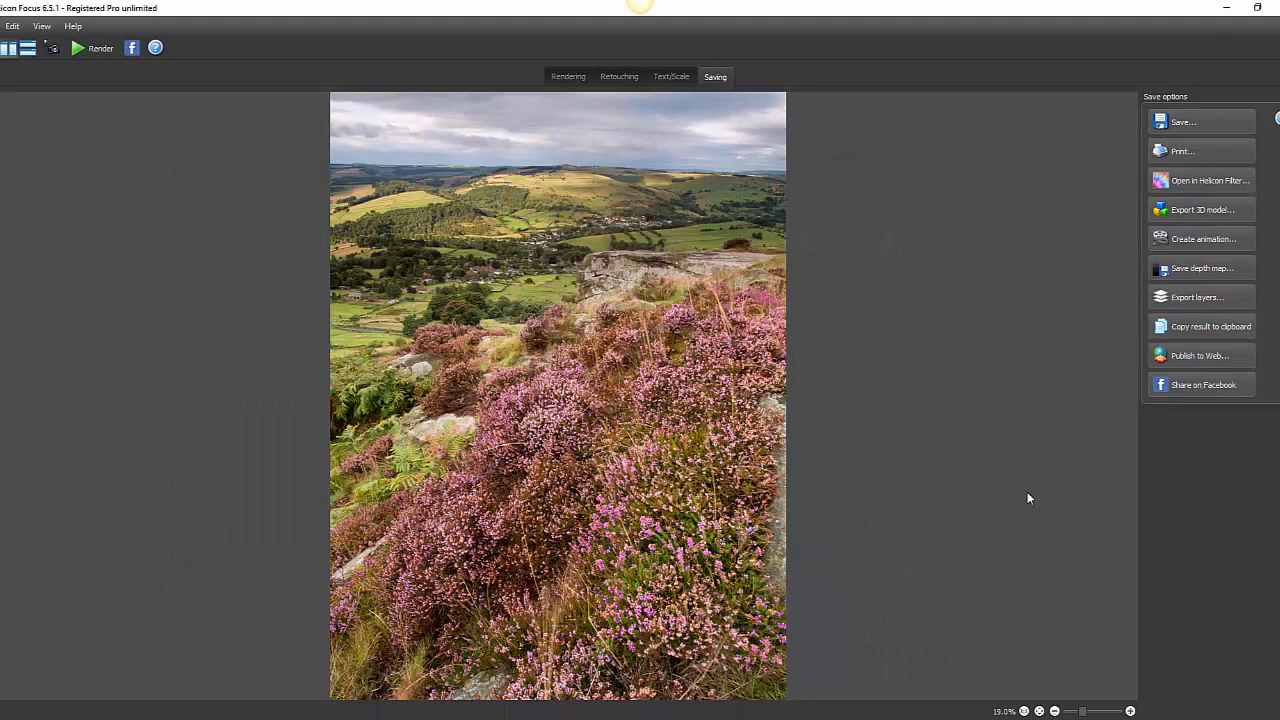